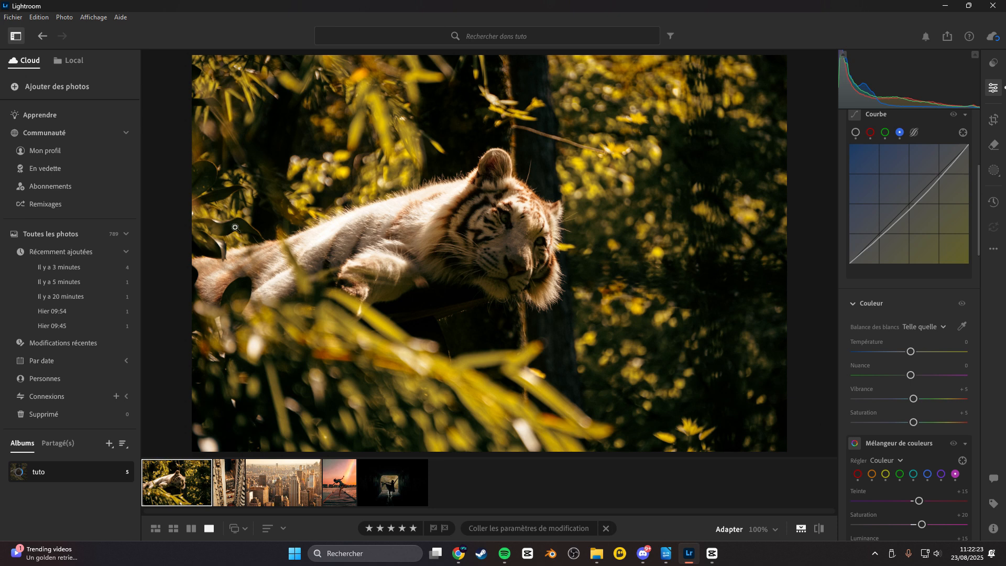
Compare the edited tiger photo with its original using the before/after view.
left_click(820, 527)
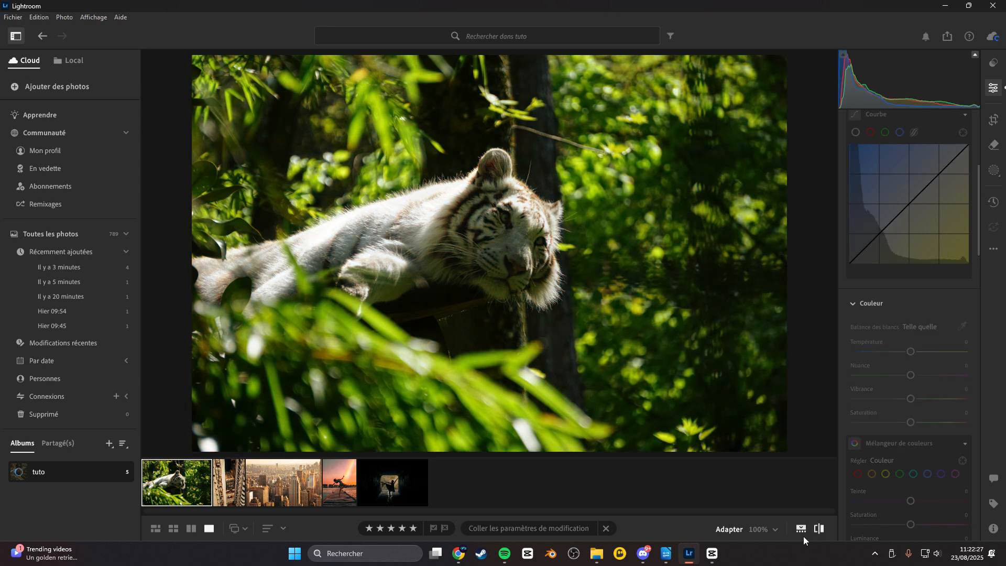
left_click(819, 529)
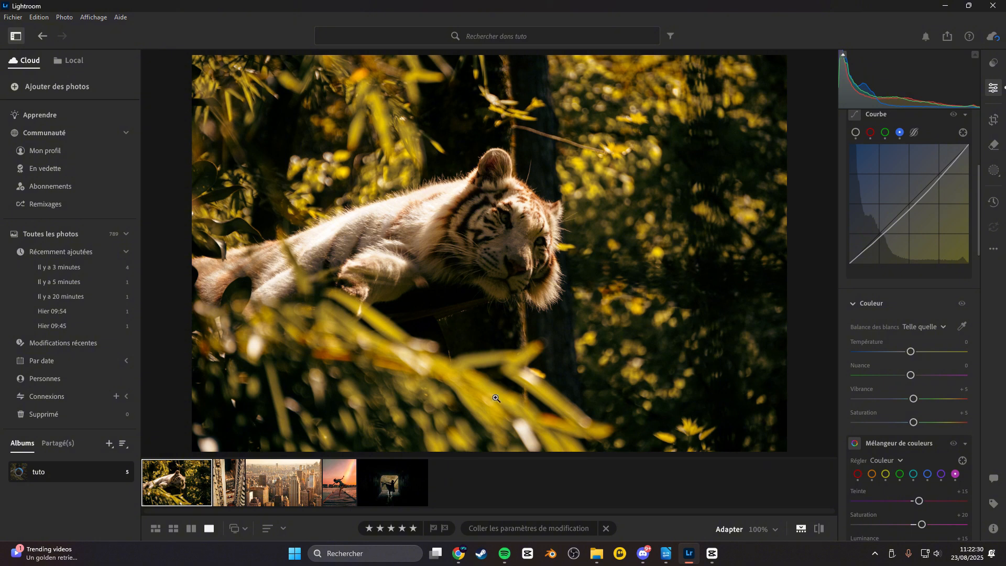
left_click(227, 487)
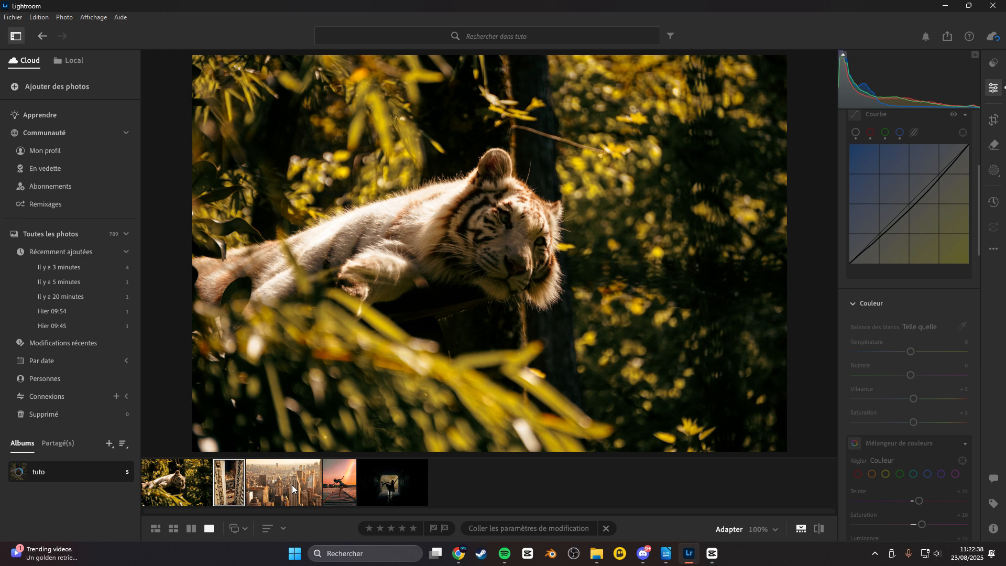
Open the sunset dancer photo, compare it before and after editing, and zoom in to inspect details.
left_click(329, 473)
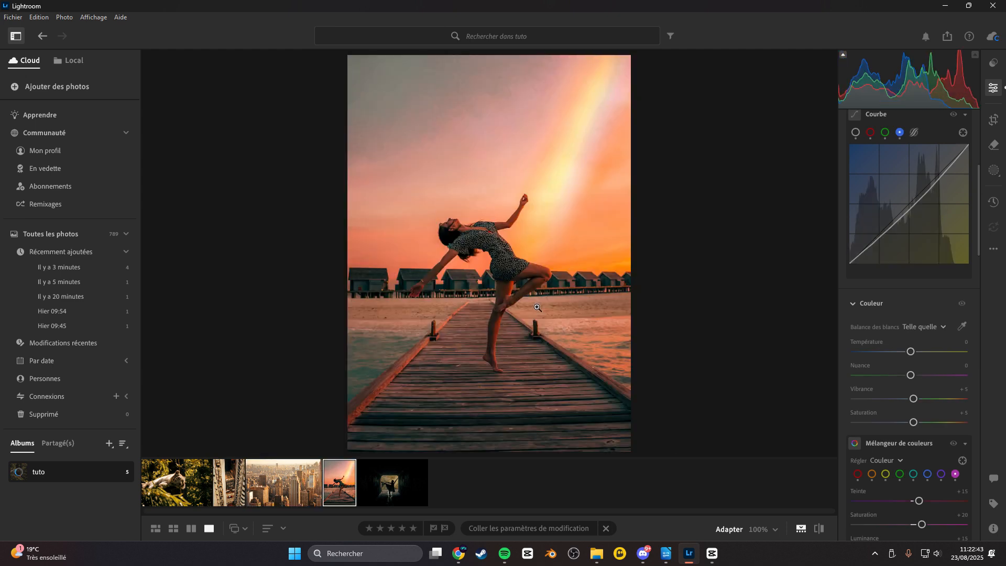
left_click(820, 529)
left_click(497, 241)
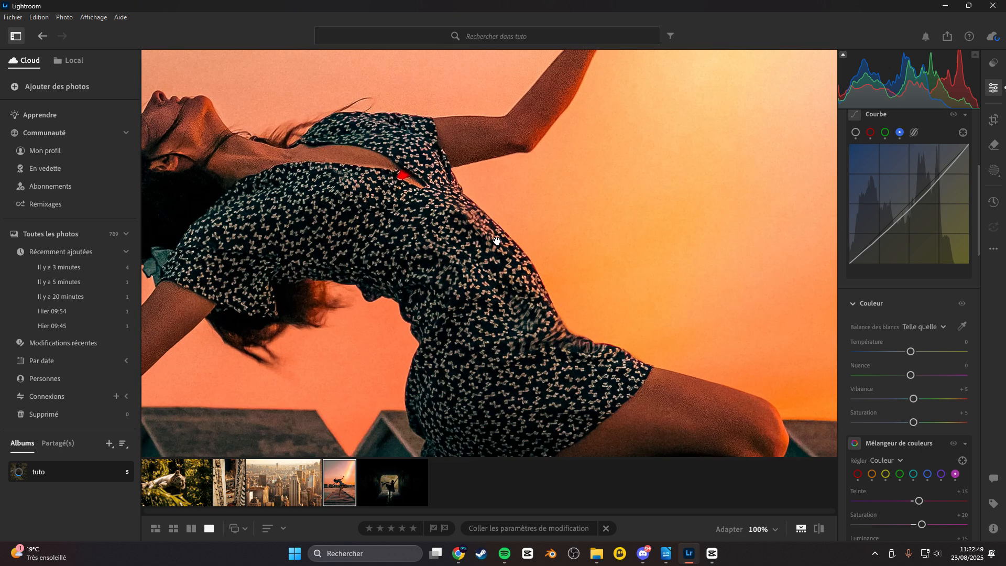
left_click(525, 249)
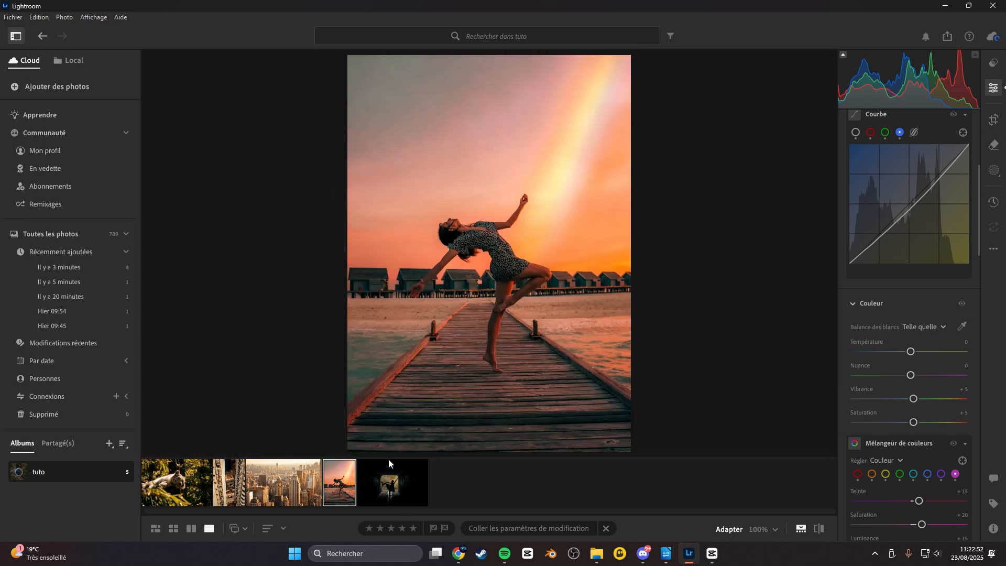
Open the tunnel dancer photo and compare it before and after editing.
left_click(405, 481)
left_click(820, 528)
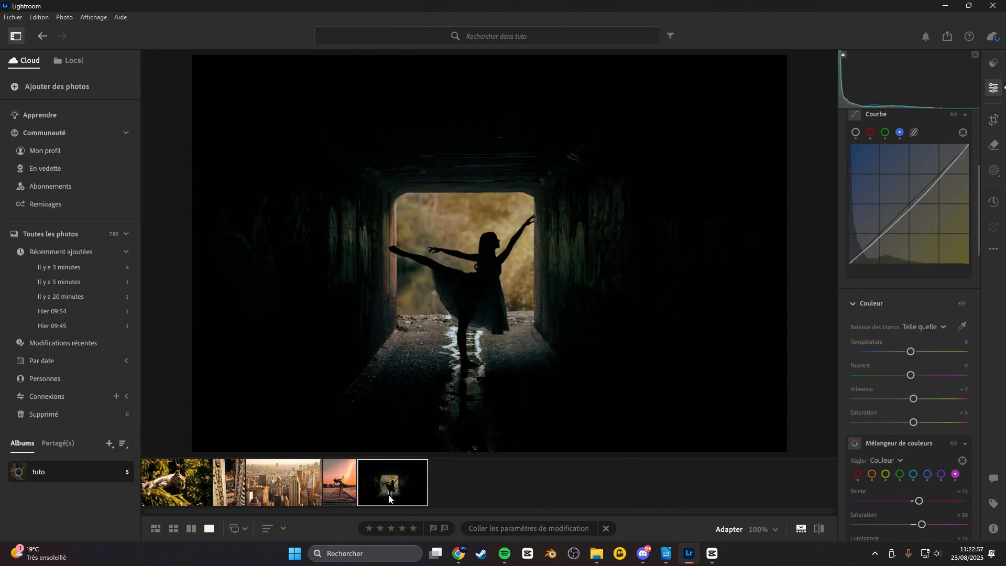
Compare the city skyline photo and the building photo before and after their edits.
left_click(293, 472)
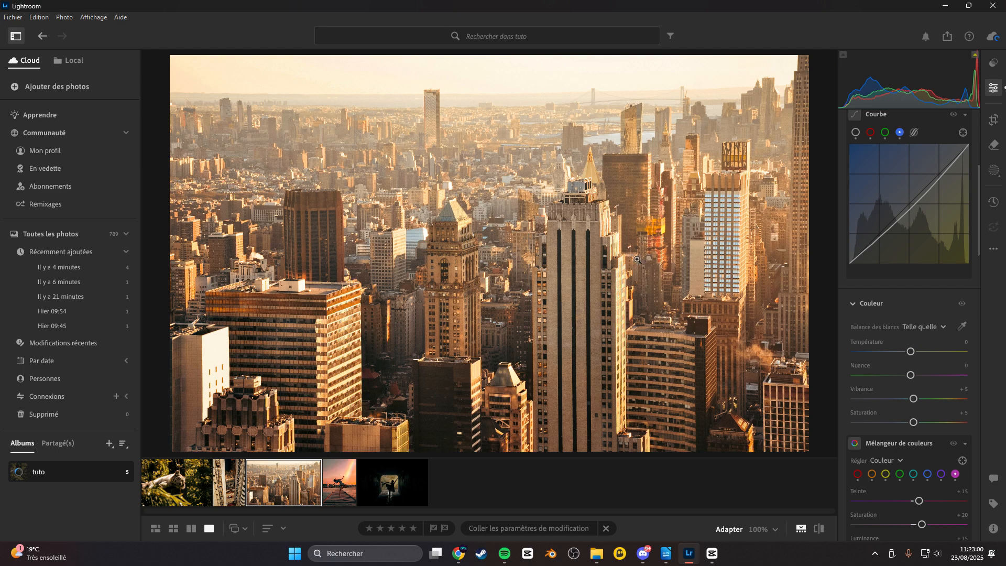
left_click(819, 527)
key("Left")
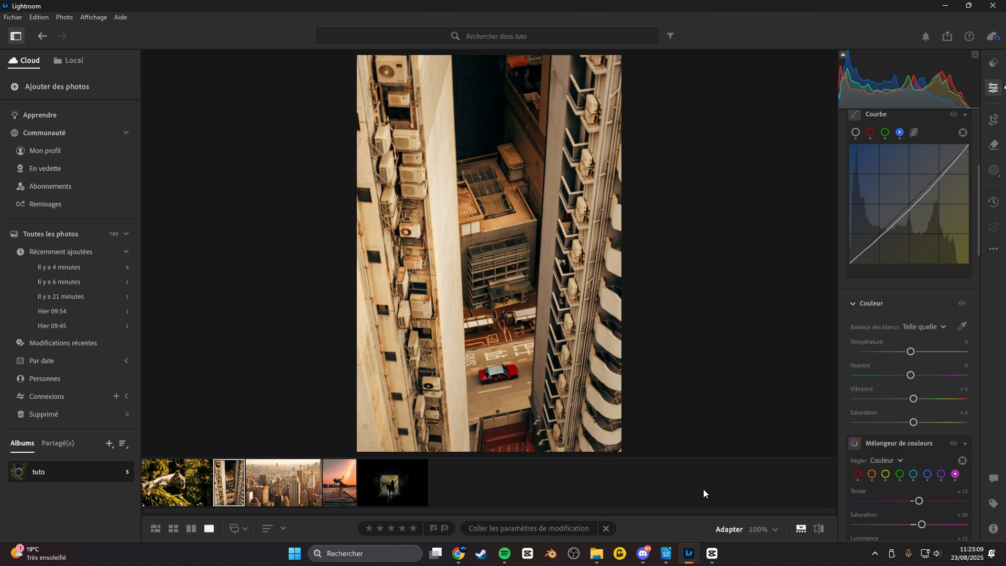
left_click(817, 527)
left_click(289, 485)
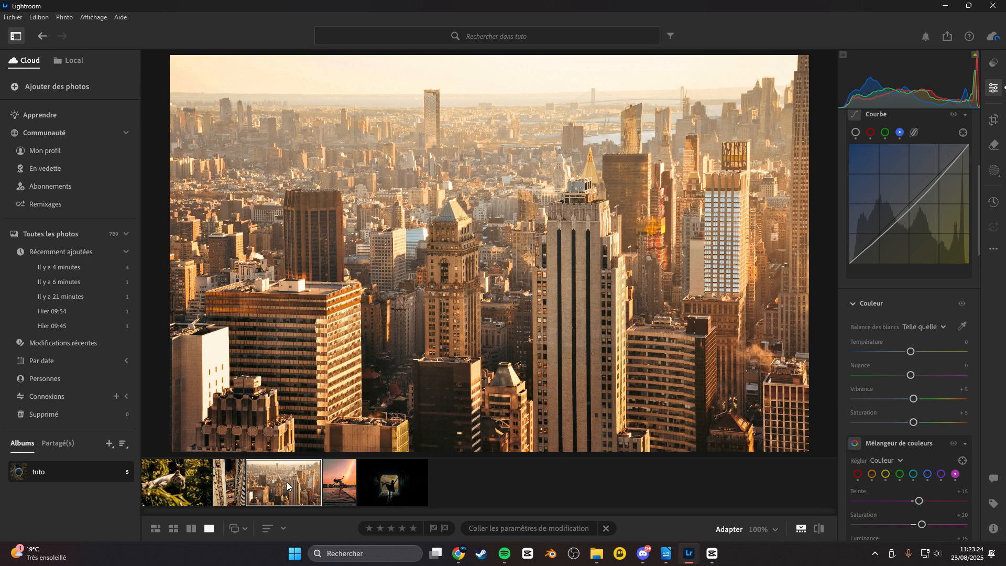
Return to the tiger photo in the filmstrip.
left_click(239, 466)
left_click(259, 474)
left_click(201, 477)
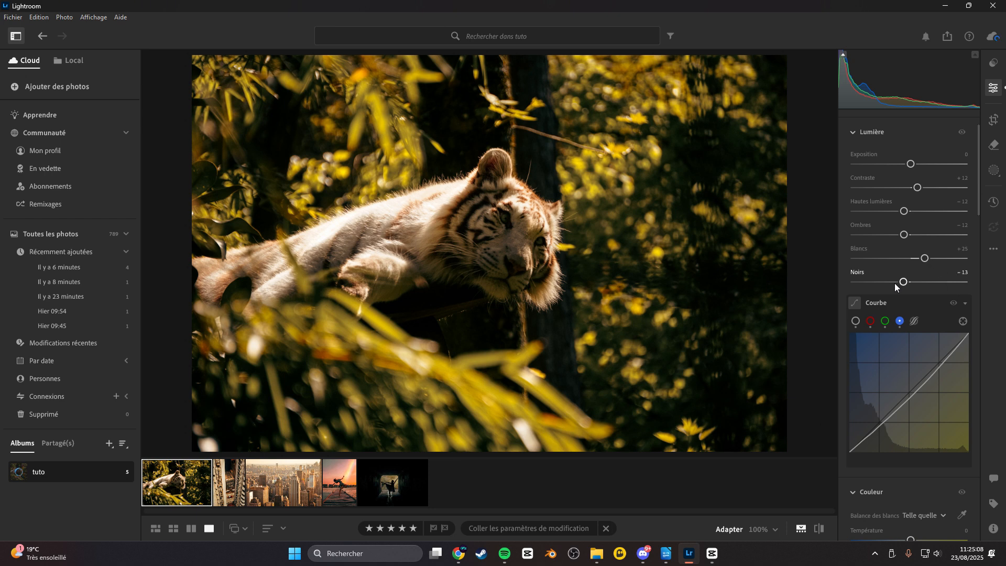
Inspect the tiger photo's tone curve, switching between the luminance, red, green and blue channel curves.
left_click(856, 320)
scroll(860, 341, "down", 1)
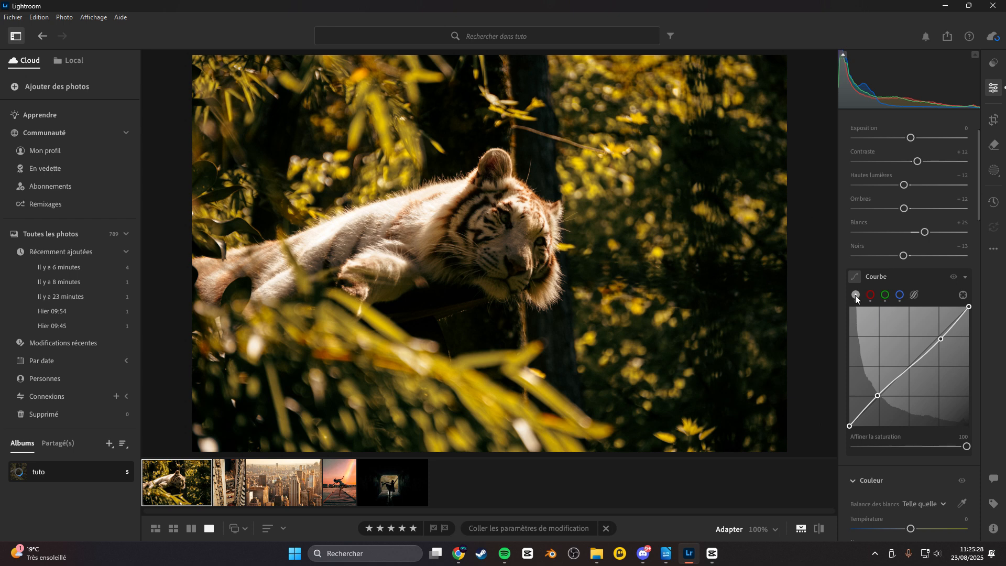
left_click(869, 296)
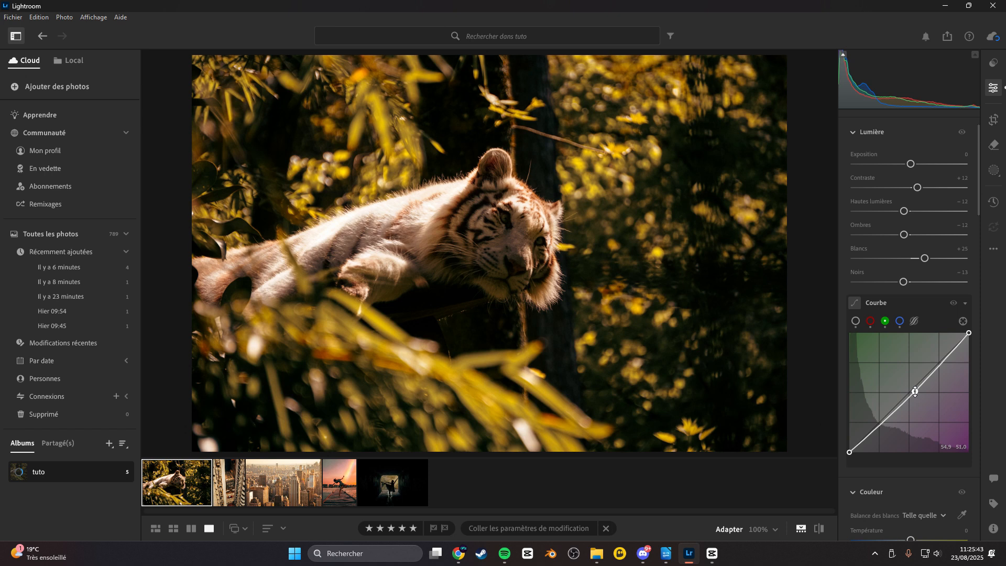
key("ctrl+z")
left_click(898, 322)
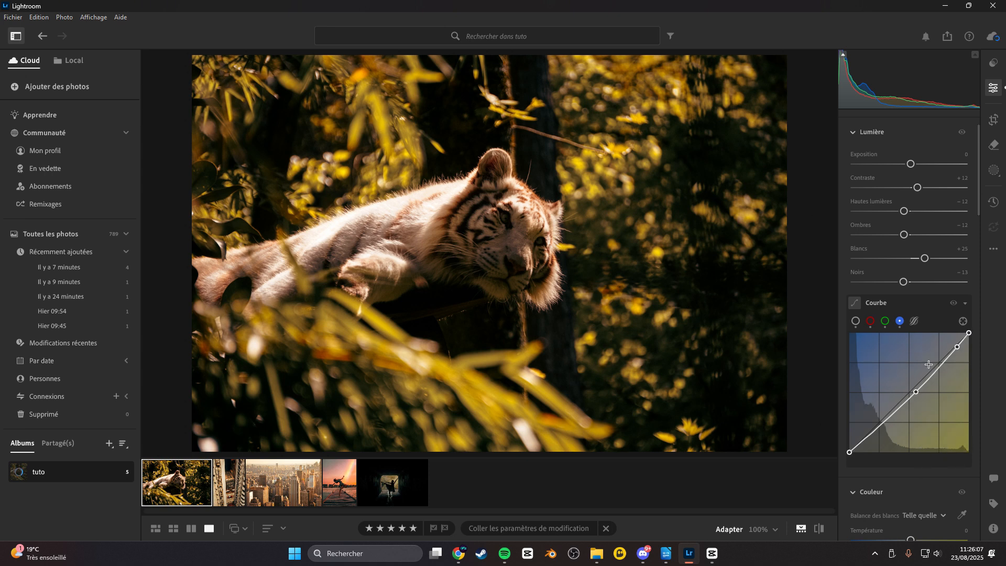
left_click(870, 323)
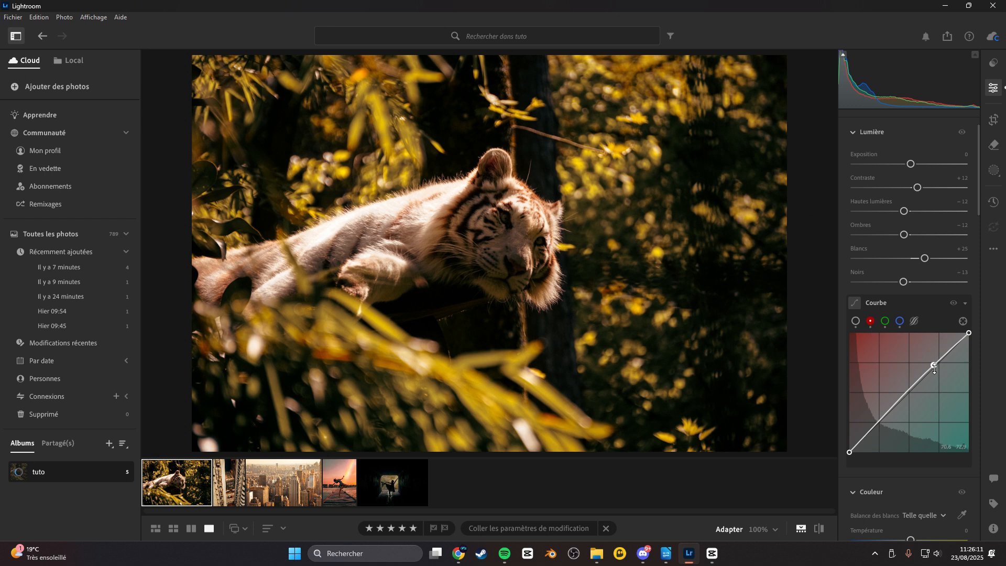
left_click(856, 322)
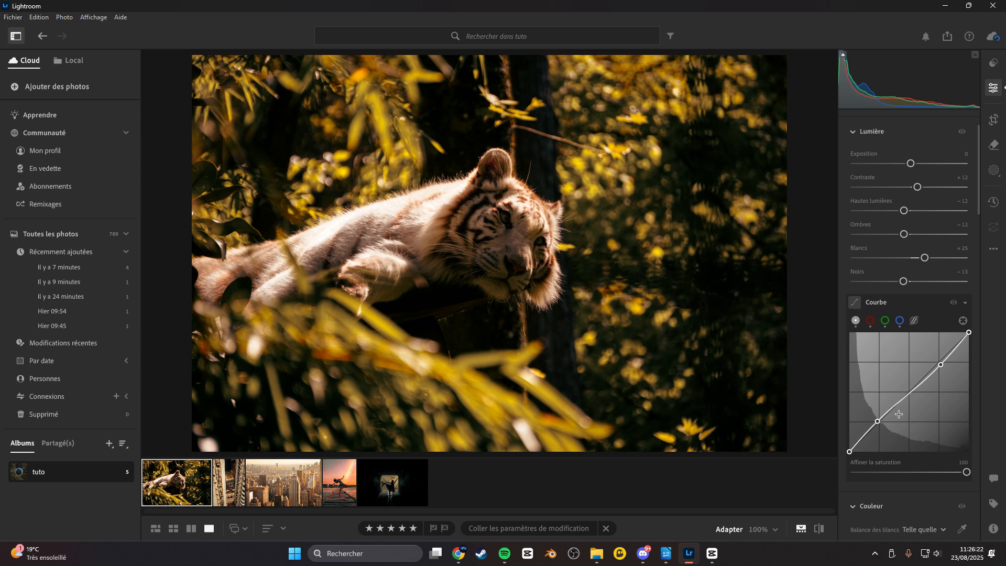
Scroll down to the Color Mixer and review the red colour's hue, saturation and luminance settings.
scroll(894, 463, "down", 2)
scroll(895, 464, "down", 4)
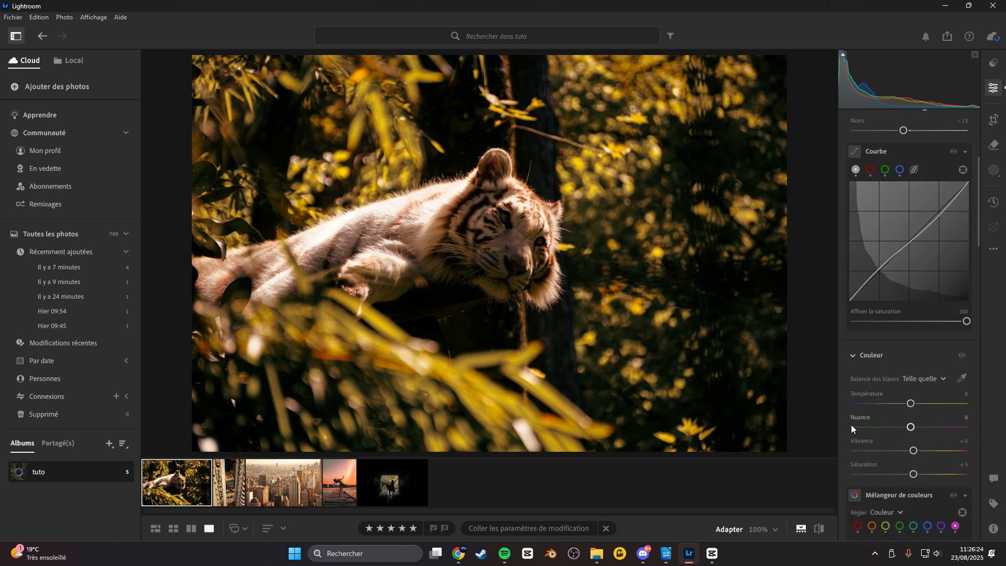
scroll(860, 368, "down", 1)
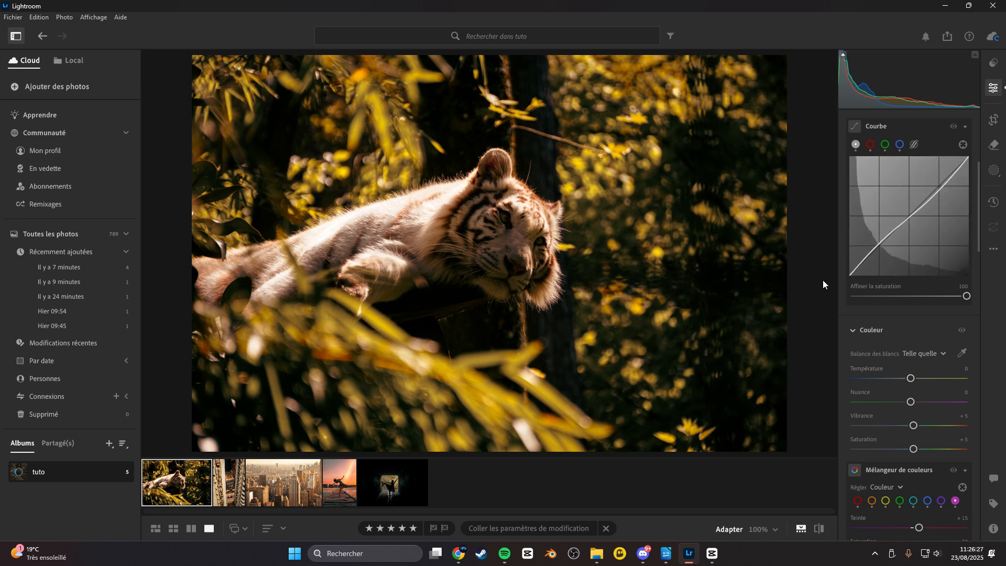
scroll(898, 357, "down", 1)
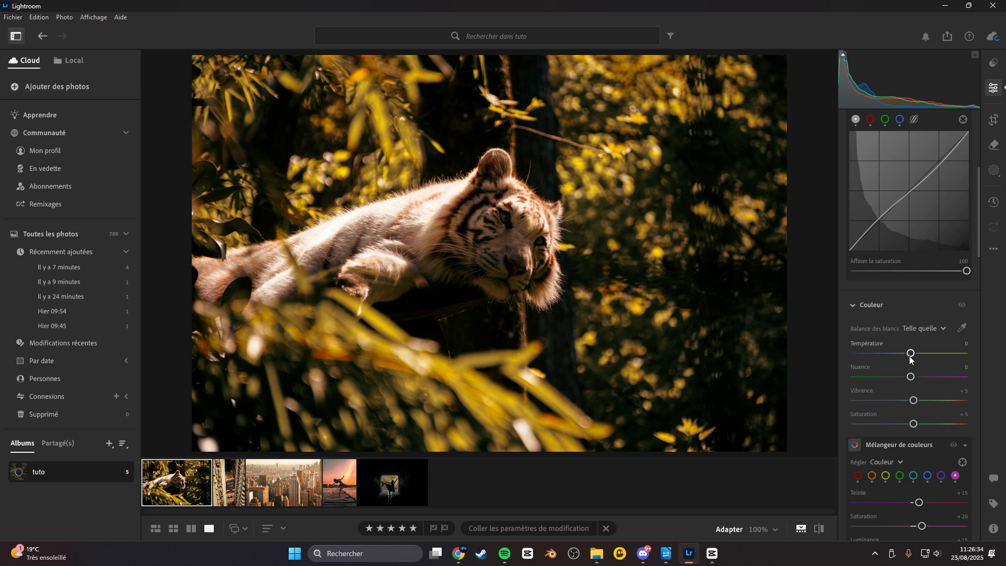
scroll(913, 340, "down", 1)
scroll(915, 343, "down", 1)
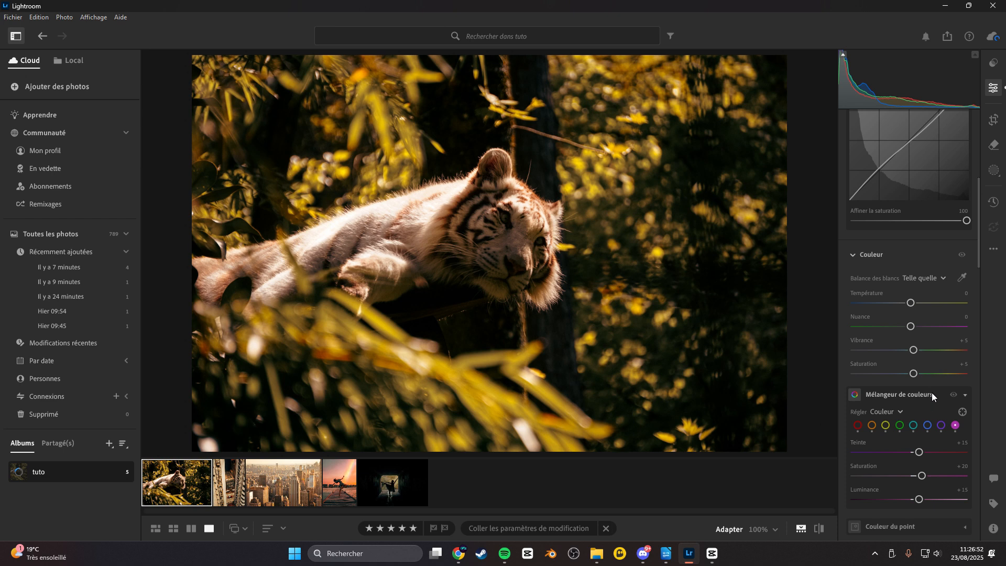
scroll(911, 340, "down", 2)
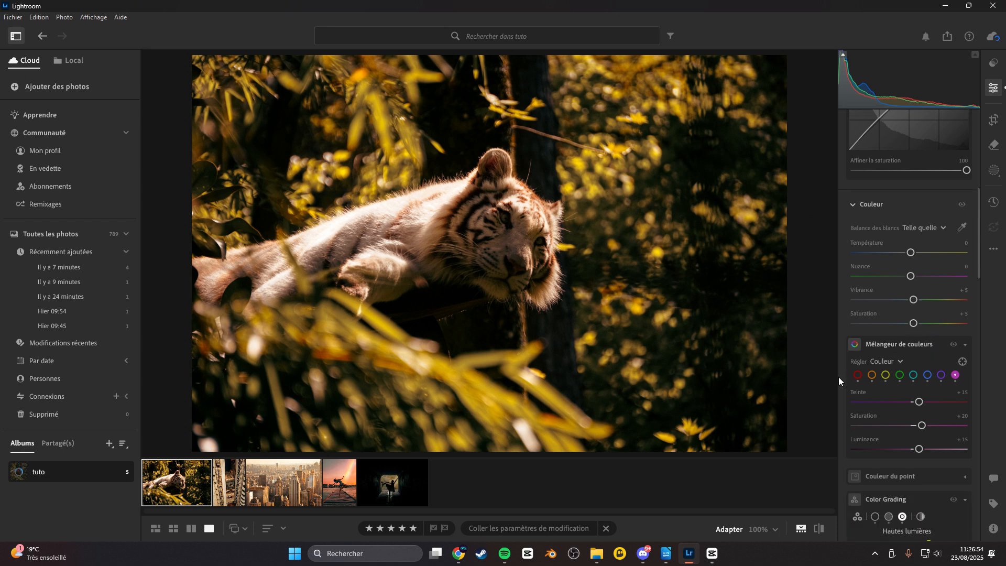
scroll(842, 378, "down", 1)
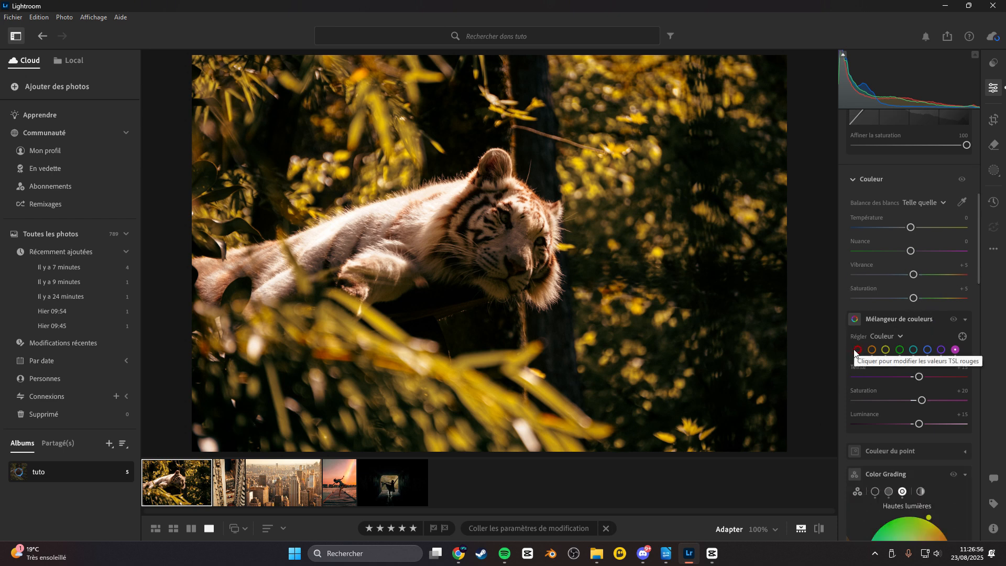
left_click(856, 350)
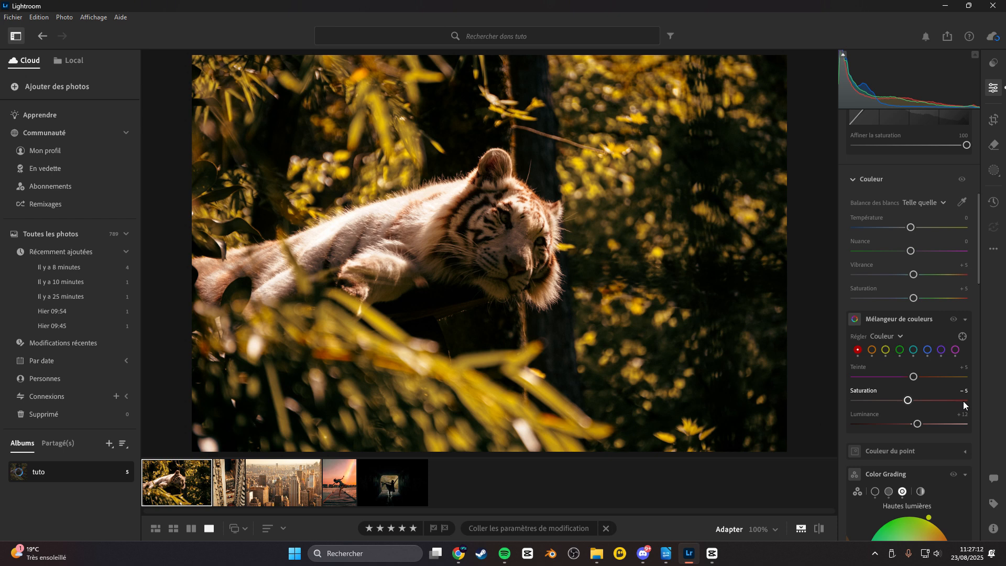
Review the Color Mixer settings for the orange and yellow colours.
scroll(941, 441, "down", 1)
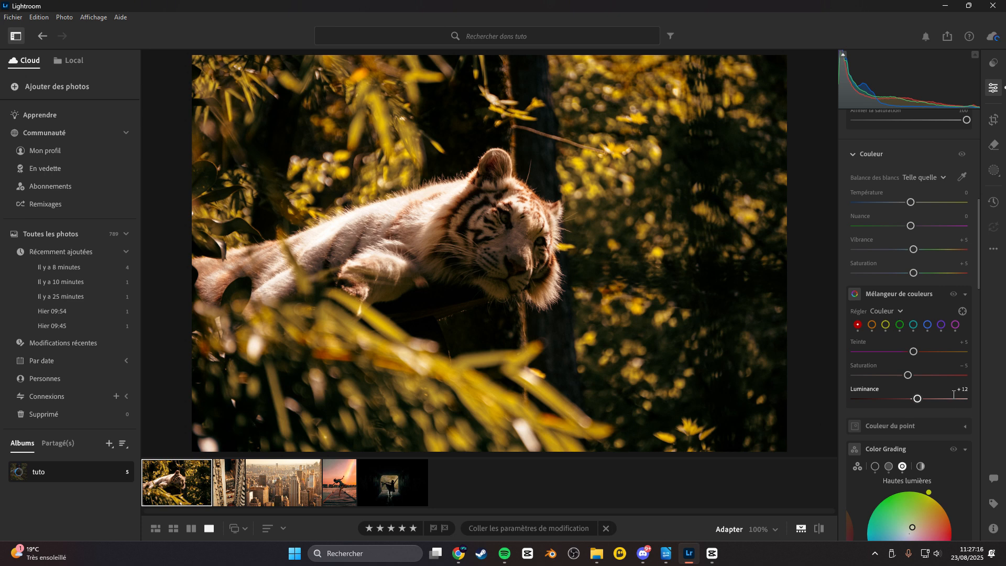
left_click(872, 325)
left_click(885, 325)
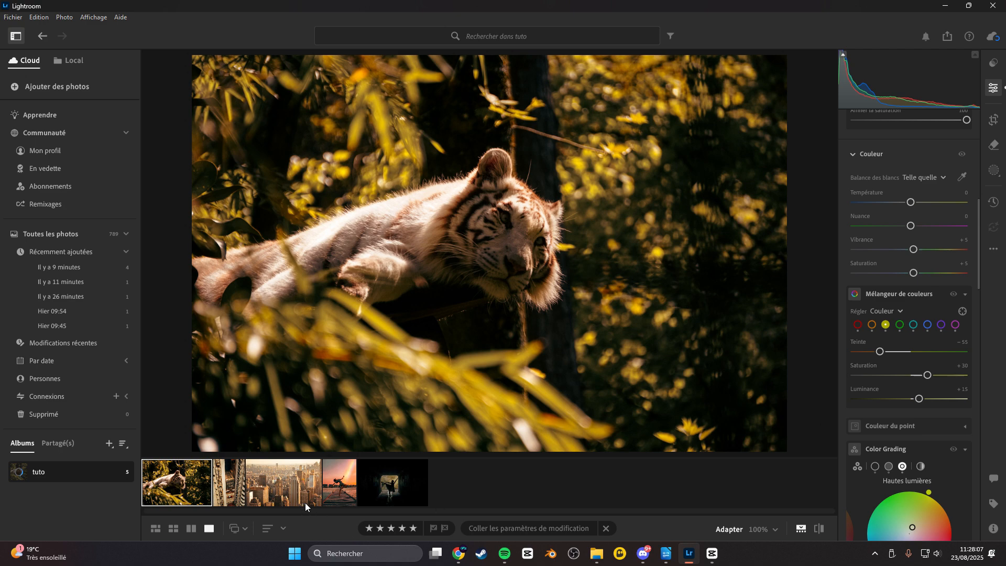
Compare the city photo before and after editing, then return to the tiger photo.
left_click(289, 486)
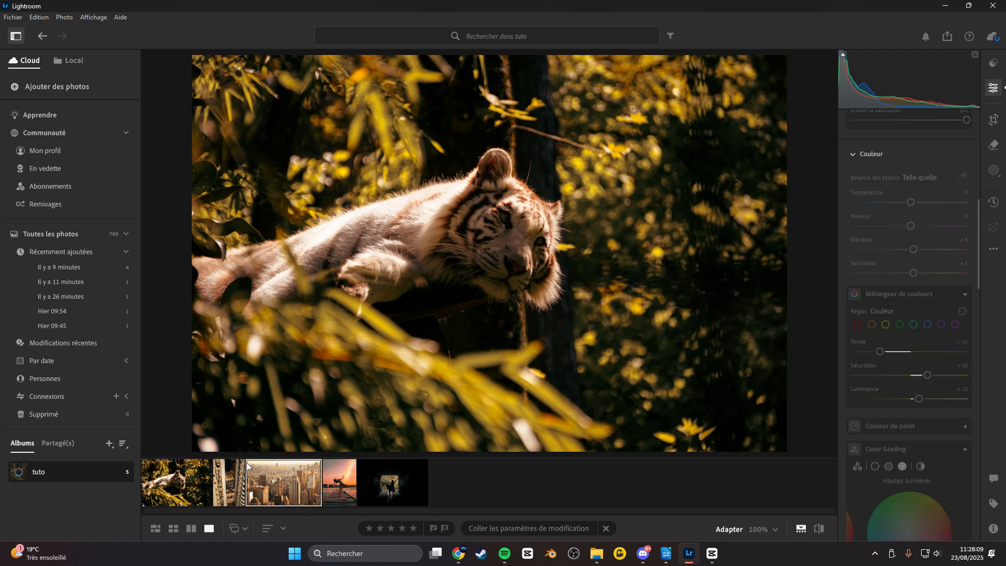
left_click(336, 483)
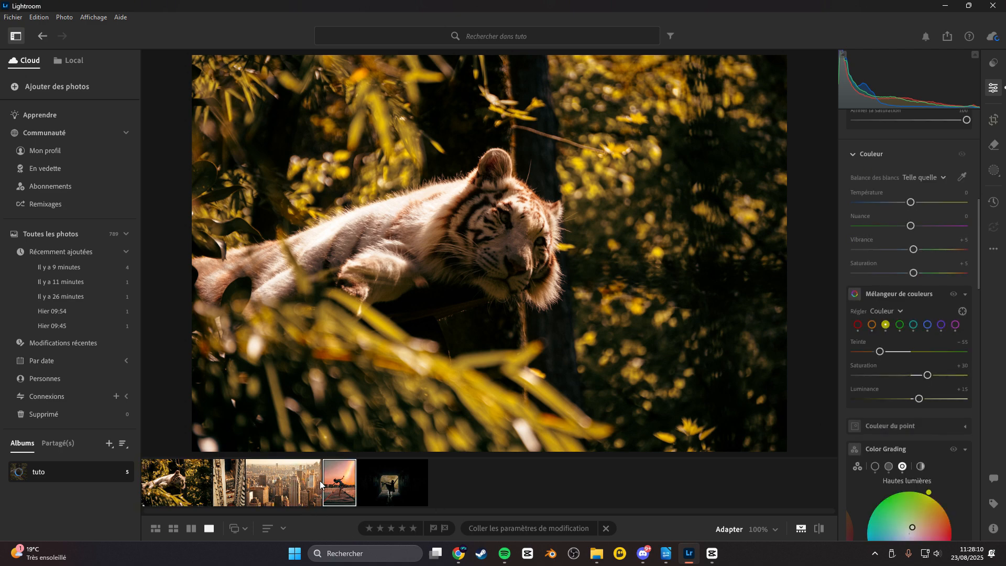
left_click(281, 480)
left_click(821, 527)
left_click(821, 527)
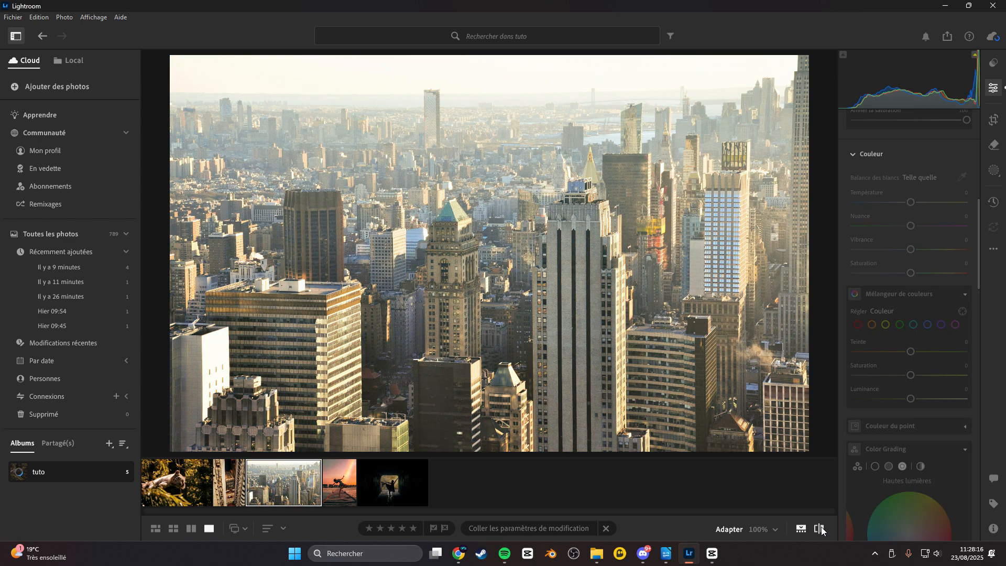
left_click(822, 527)
left_click(822, 526)
left_click(821, 526)
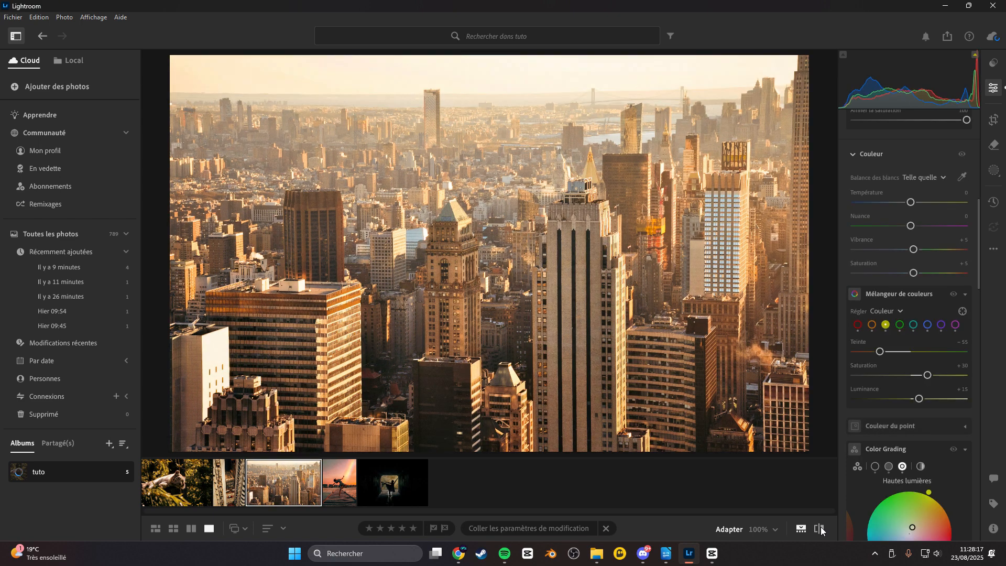
left_click(175, 495)
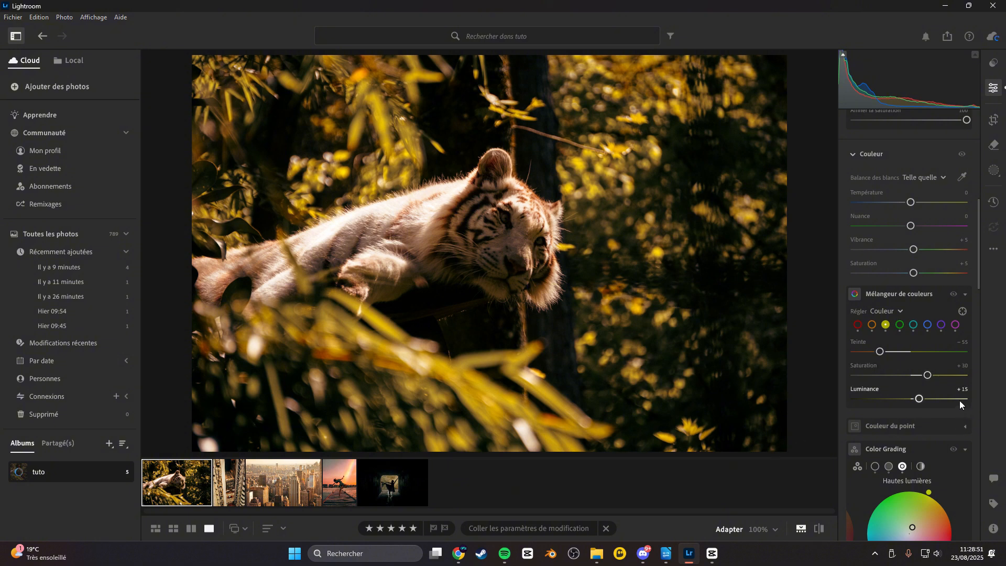
Review the Color Mixer settings for green, aqua, blue, purple and magenta, then bring Color Grading into view.
left_click(899, 325)
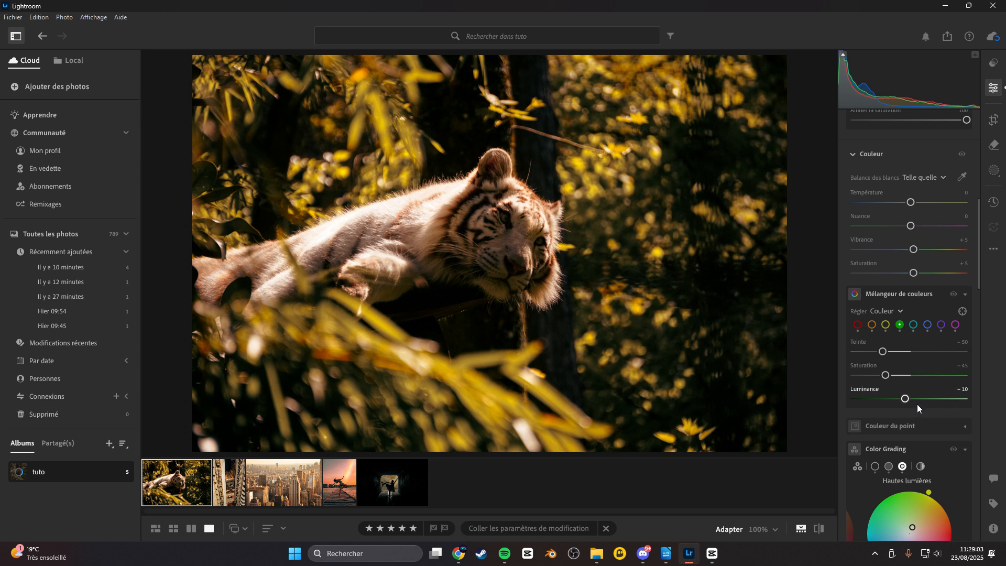
left_click(913, 325)
left_click(927, 325)
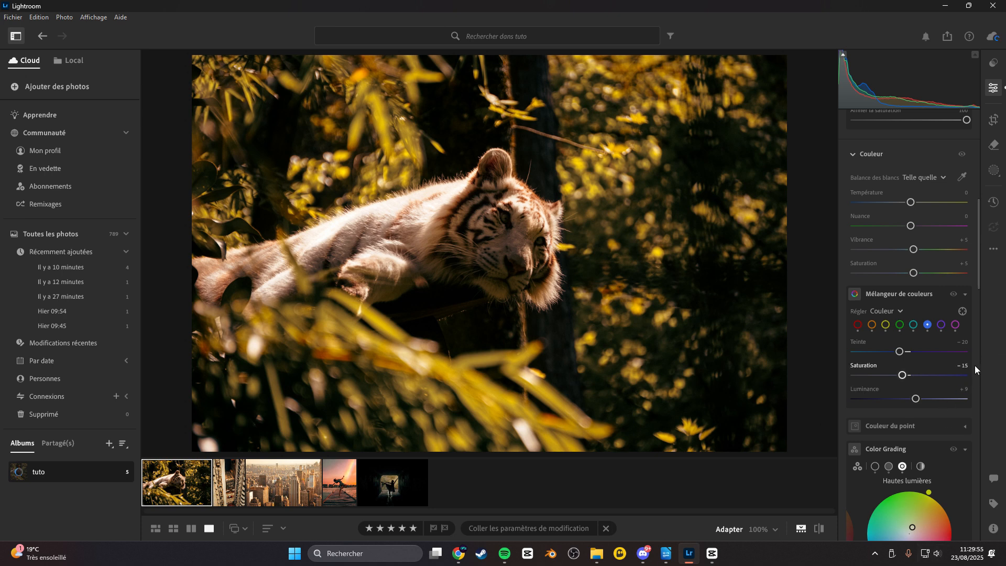
left_click(941, 325)
left_click(955, 325)
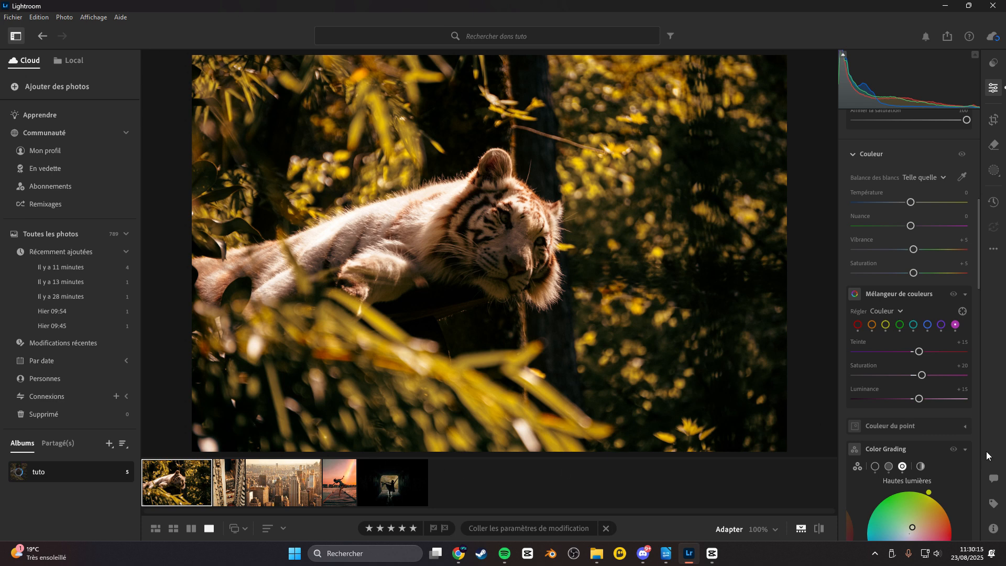
scroll(967, 439, "down", 5)
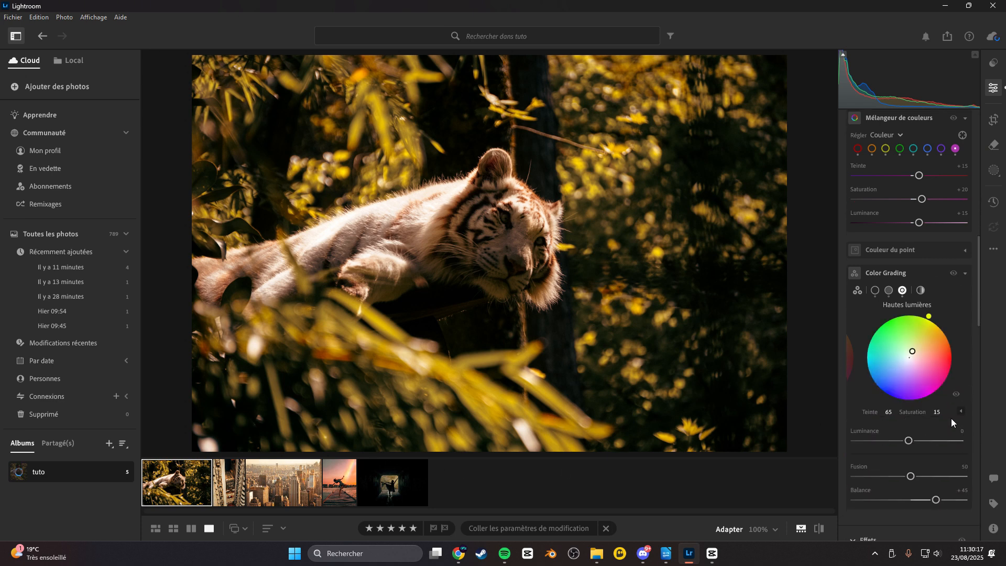
Review the Color Grading wheels in the three-way view and in the individual shadows, midtones and highlights views.
scroll(951, 413, "down", 2)
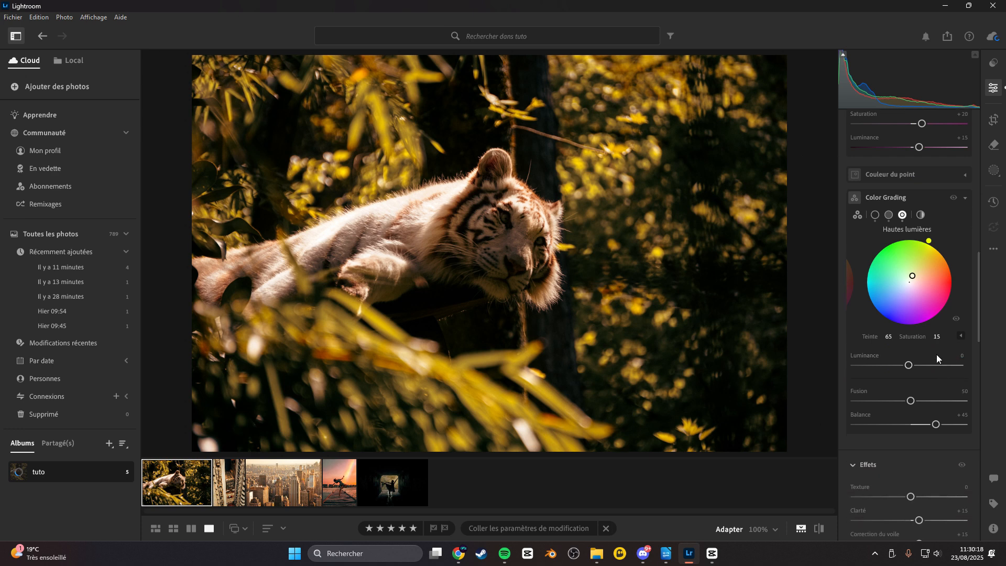
left_click(876, 215)
left_click(857, 212)
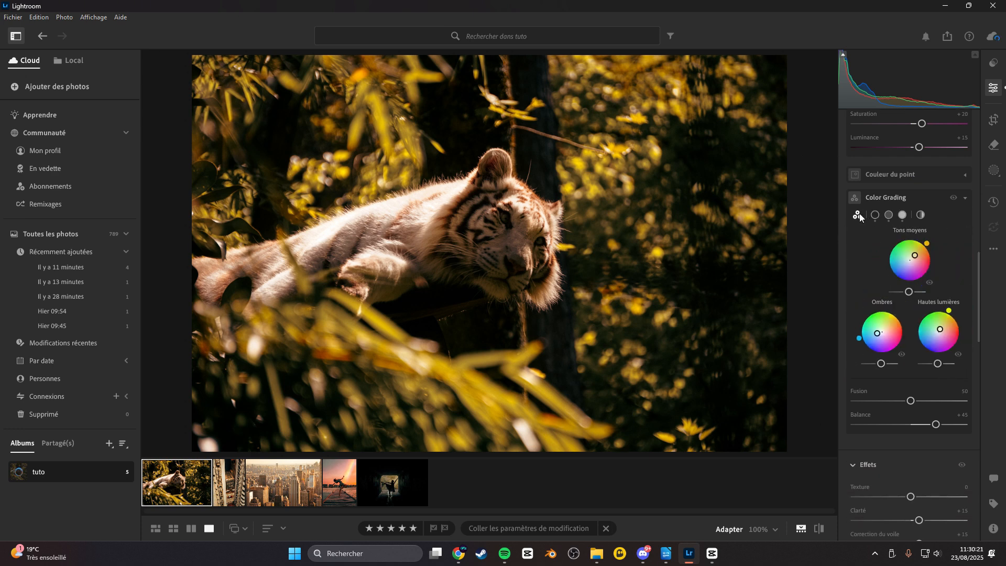
left_click(876, 215)
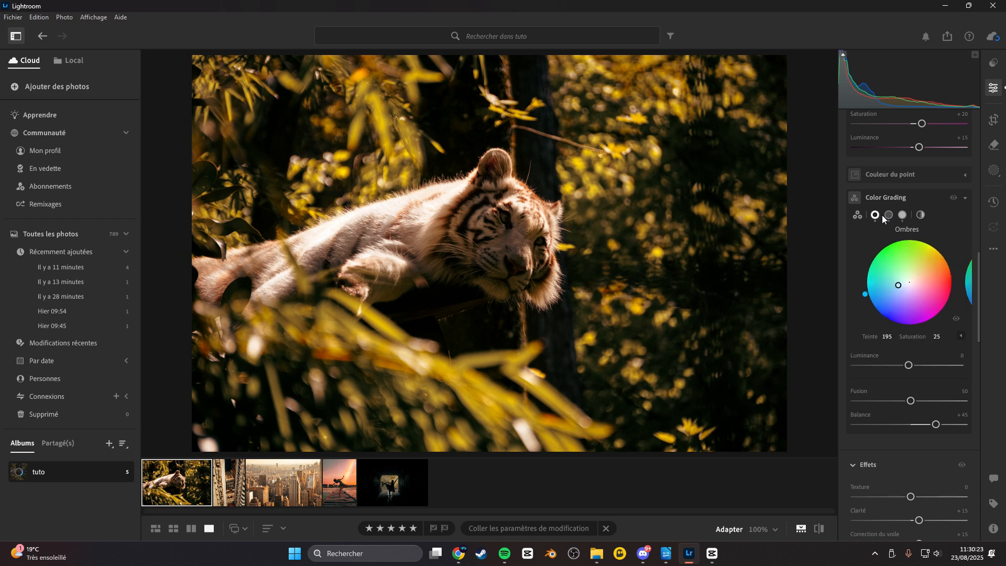
left_click(889, 215)
left_click(902, 214)
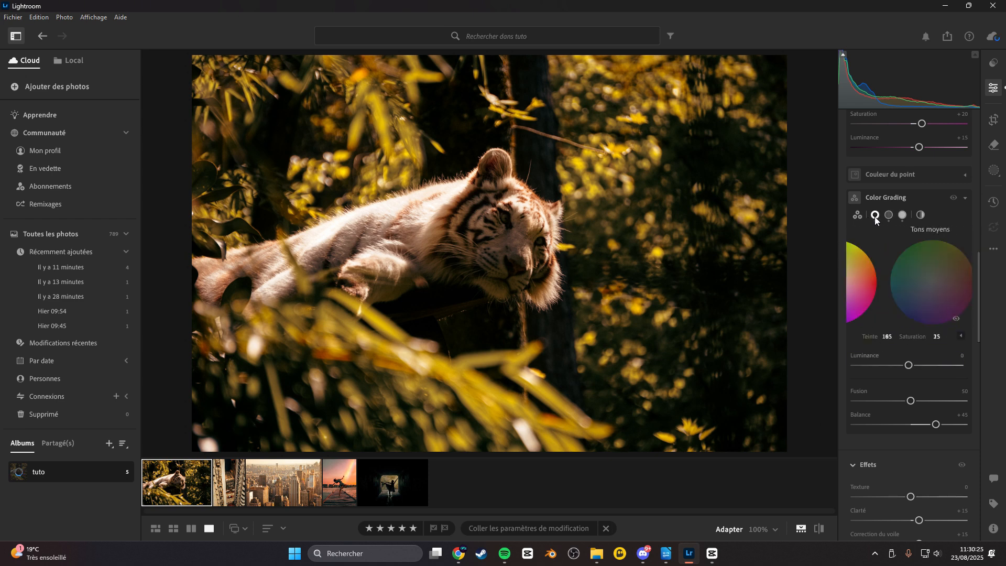
left_click(875, 215)
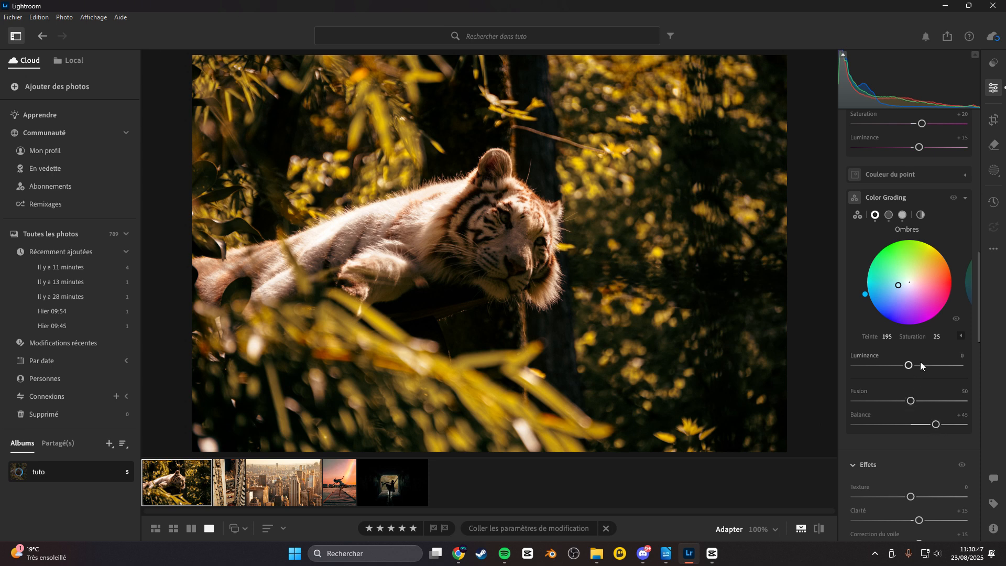
left_click(889, 215)
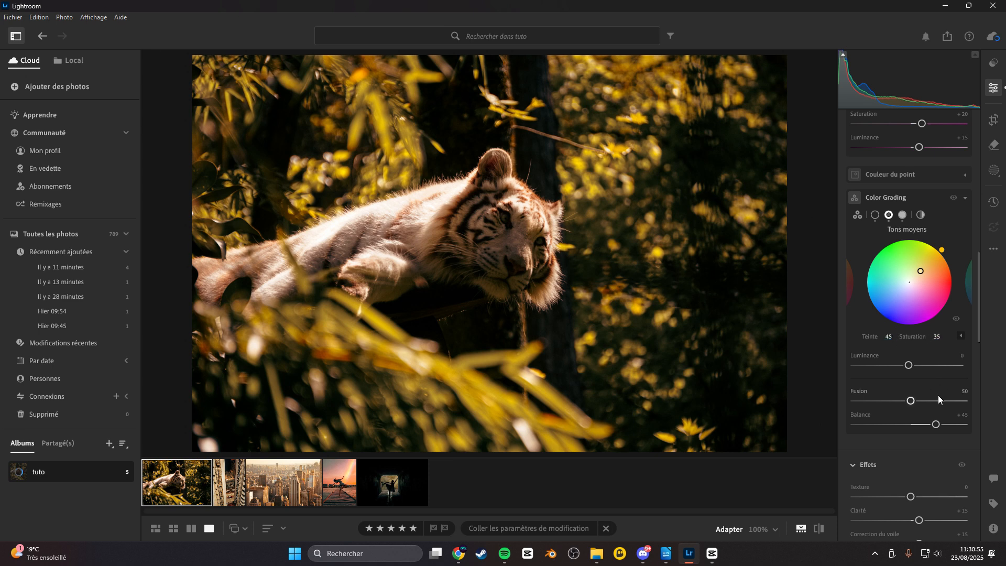
left_click(903, 216)
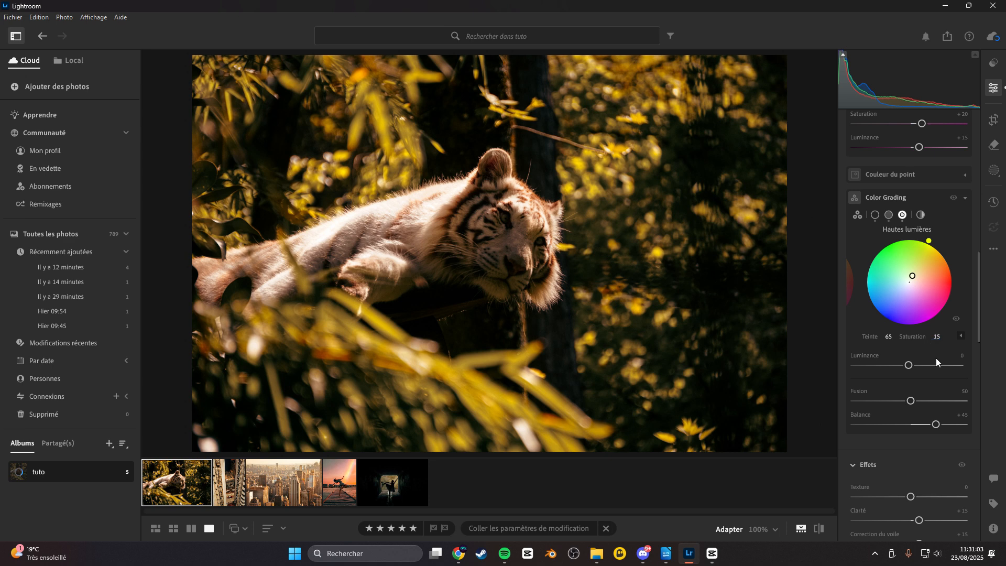
Scroll through the Effects section to review texture, clarity, dehaze, vignette and grain settings.
scroll(880, 456, "down", 1)
scroll(862, 442, "down", 6)
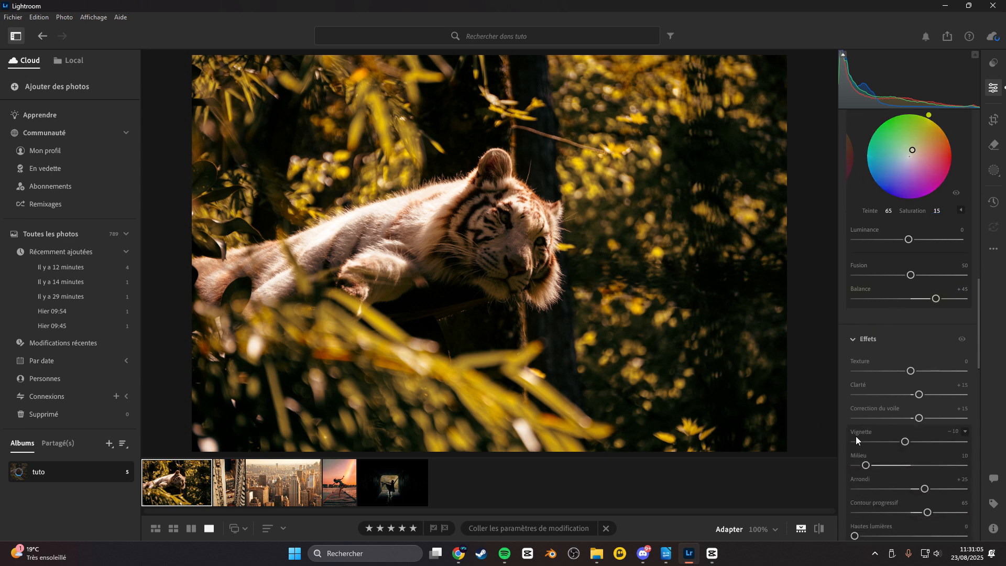
scroll(853, 424, "down", 1)
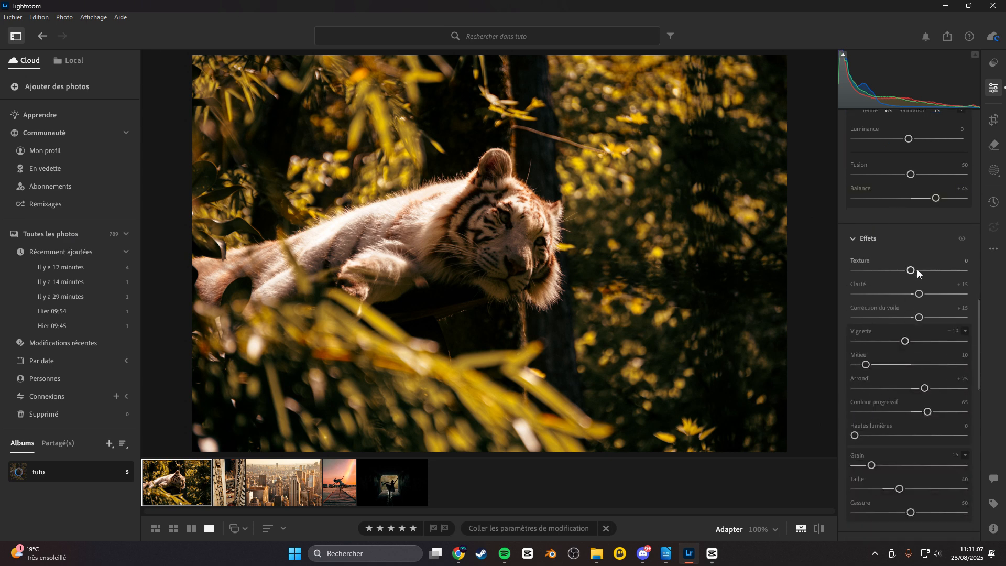
scroll(878, 270, "down", 1)
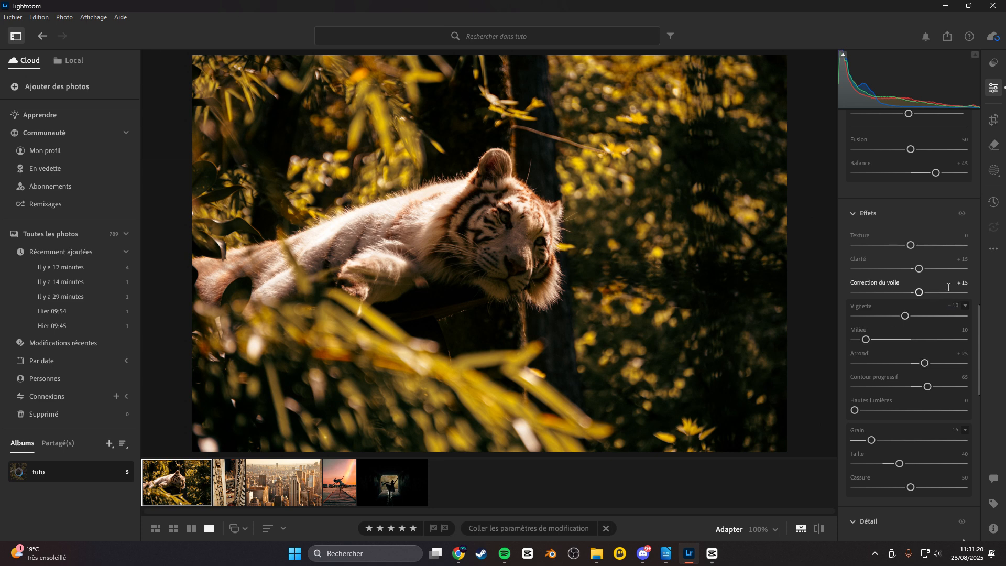
scroll(954, 294, "down", 1)
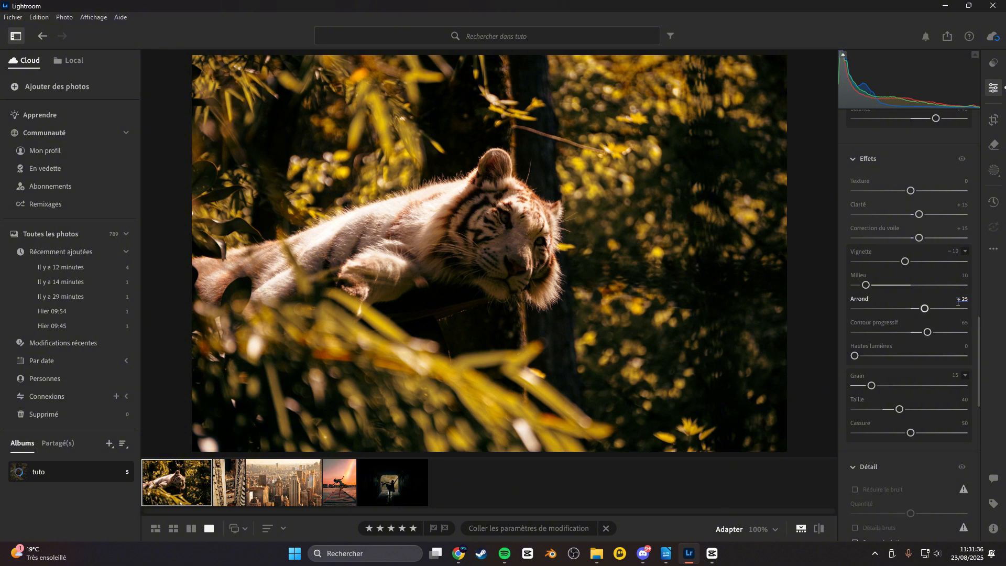
scroll(899, 381, "down", 1)
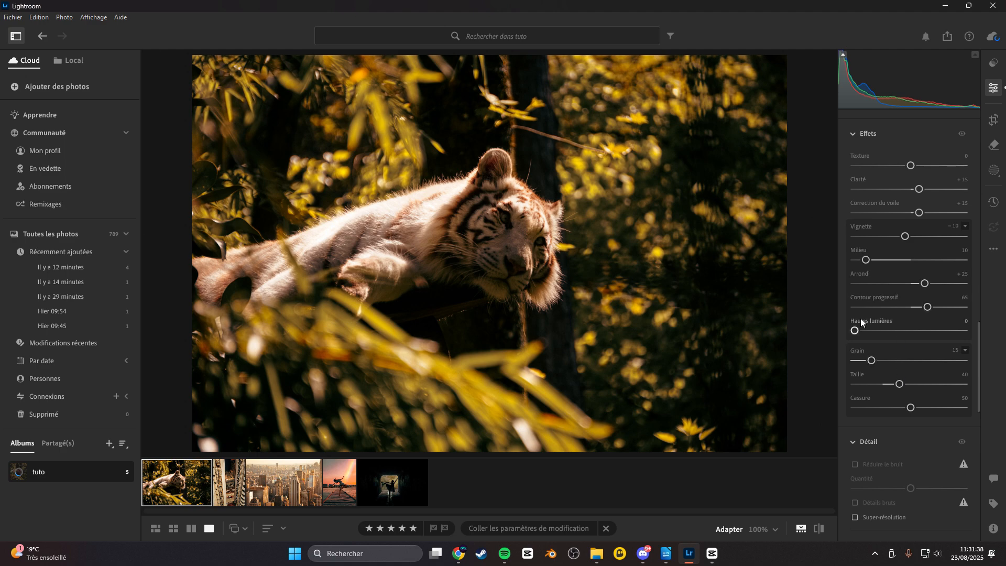
scroll(909, 328, "down", 1)
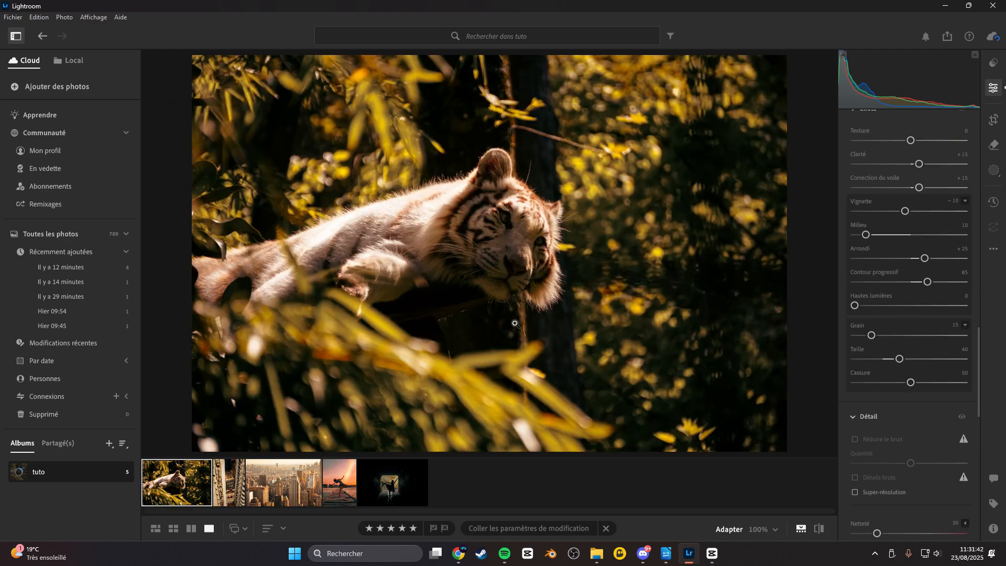
Zoom the tiger photo to 100% and pan around to inspect the fur and face detail.
left_click(673, 296)
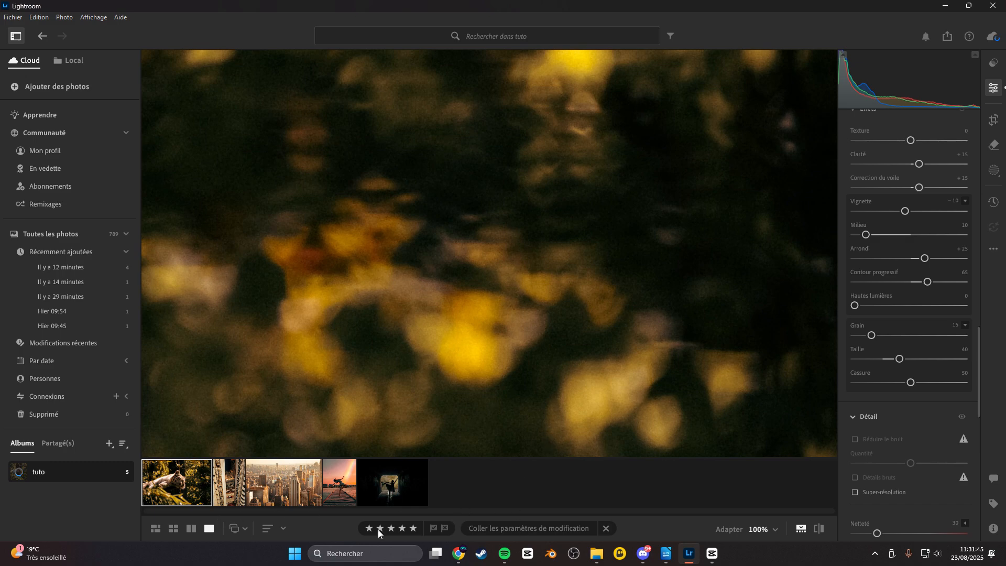
left_click(488, 203)
left_click(379, 189)
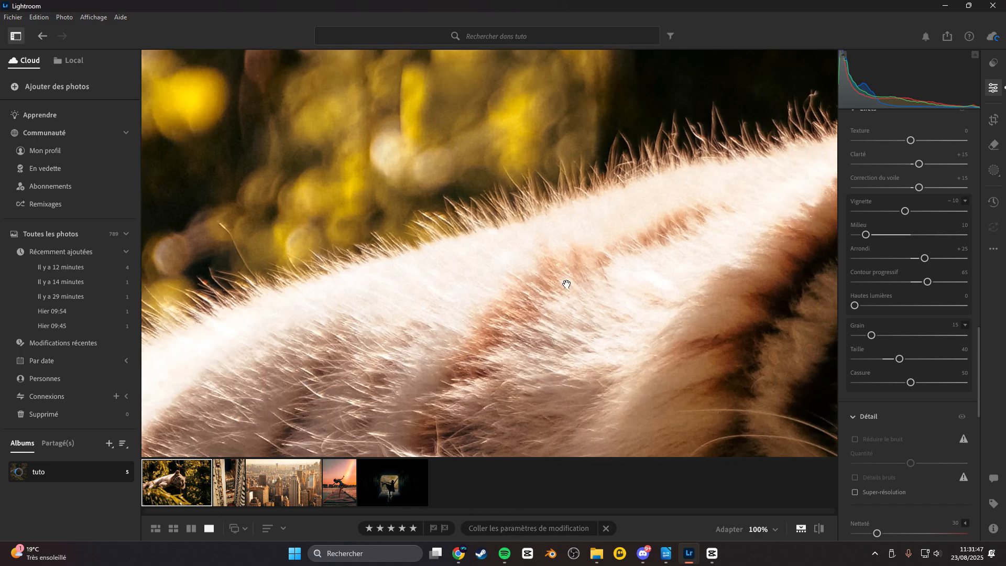
left_click(646, 361)
left_click(545, 237)
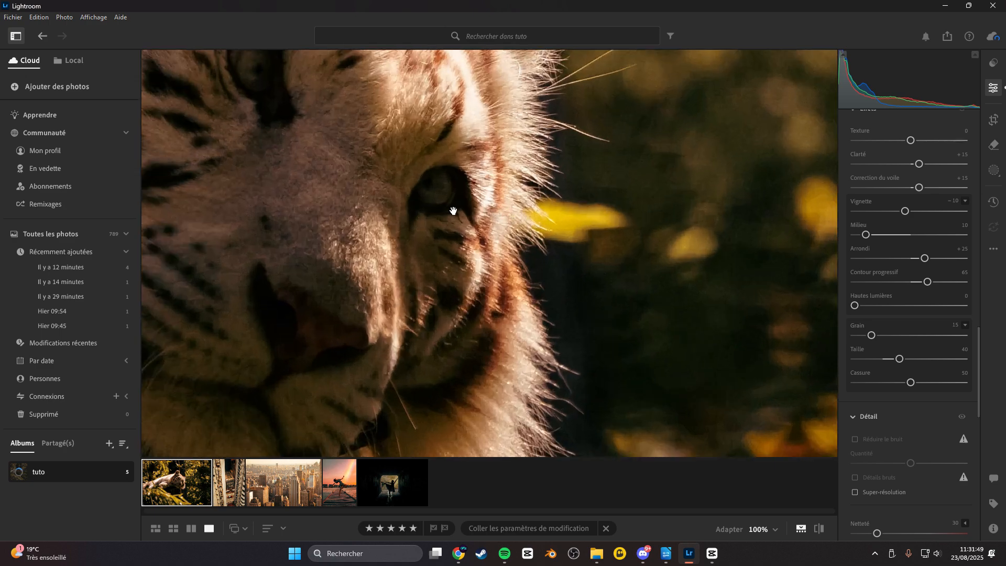
left_click(421, 195)
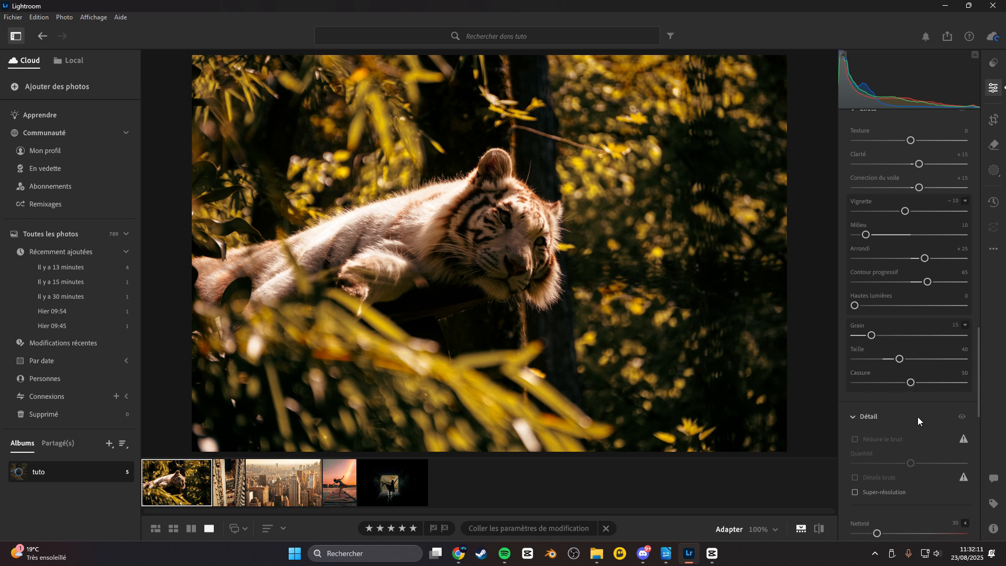
Review the Detail sharpening and noise reduction settings, then open the city photo and zoom in to inspect its detail.
scroll(917, 416, "down", 3)
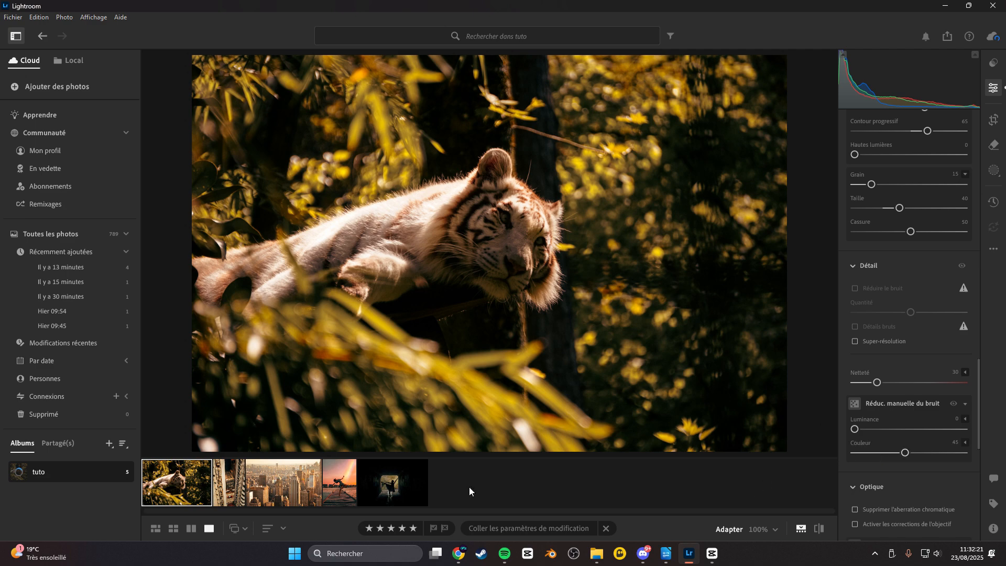
left_click(307, 490)
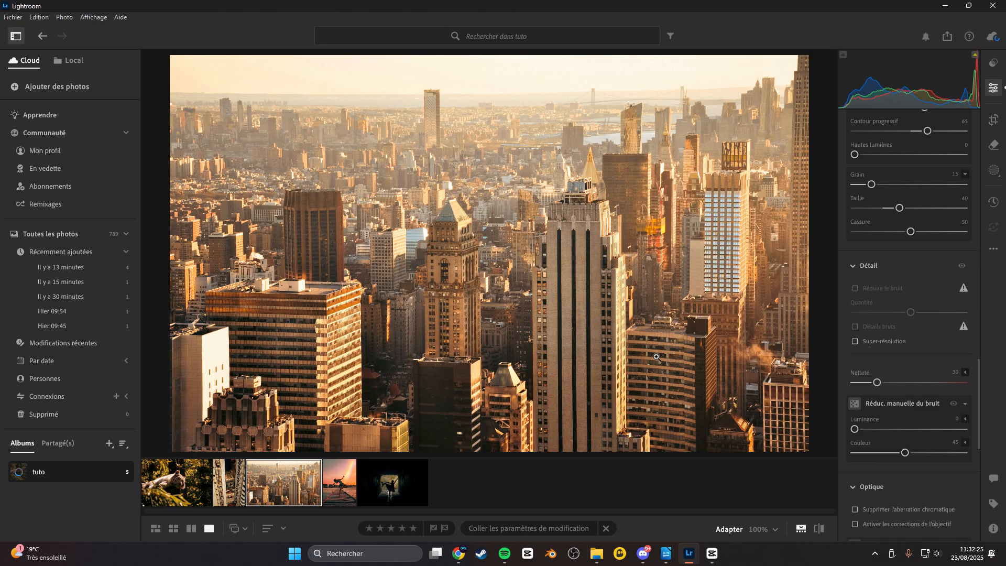
left_click(640, 357)
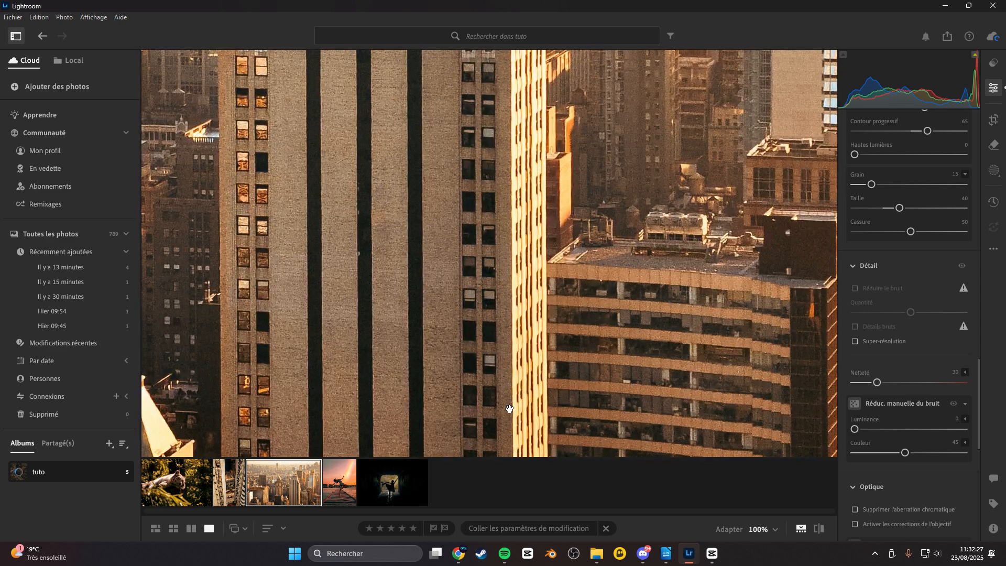
left_click(760, 313)
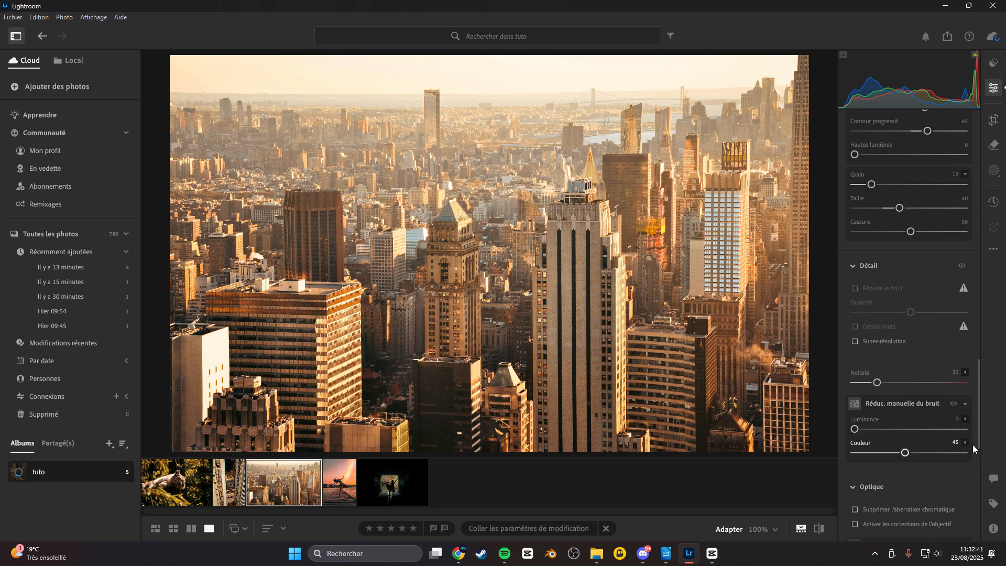
left_click(571, 382)
left_click(666, 345)
Scroll through the Optics and Lens Blur sections, then switch between the tiger, city and dancer photos.
scroll(887, 493, "down", 2)
scroll(887, 482, "down", 1)
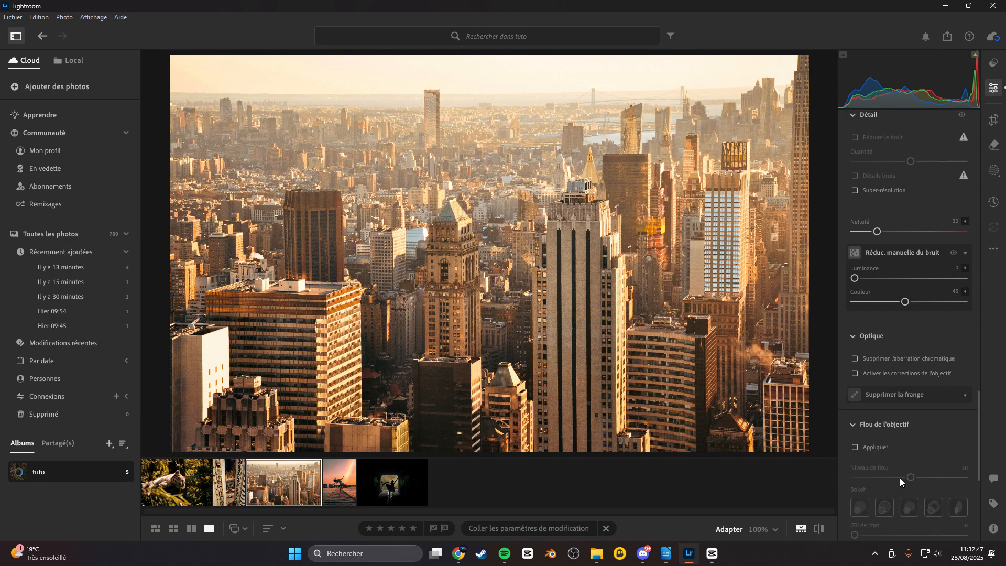
scroll(904, 471, "down", 6)
left_click(196, 475)
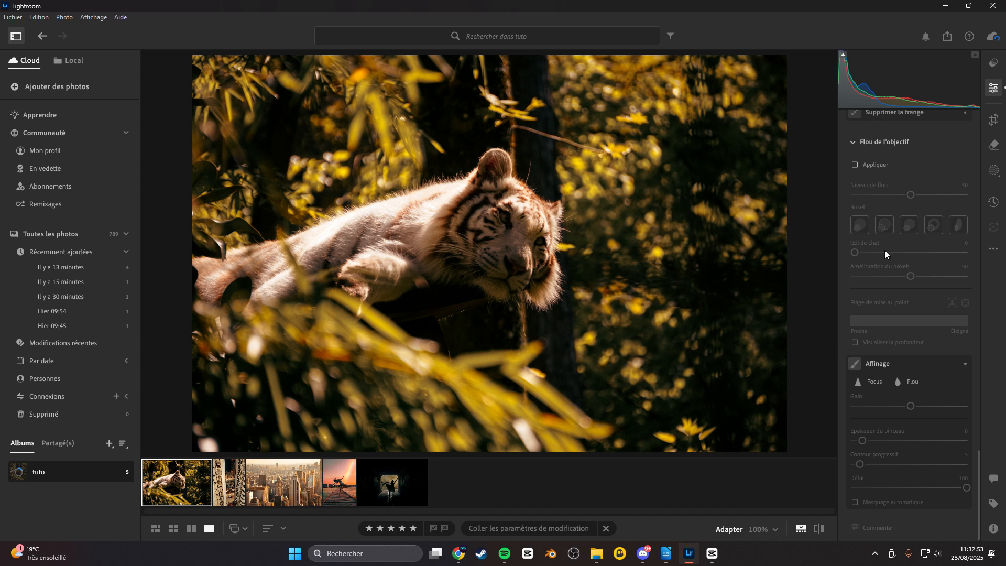
scroll(885, 251, "up", 2)
left_click(292, 497)
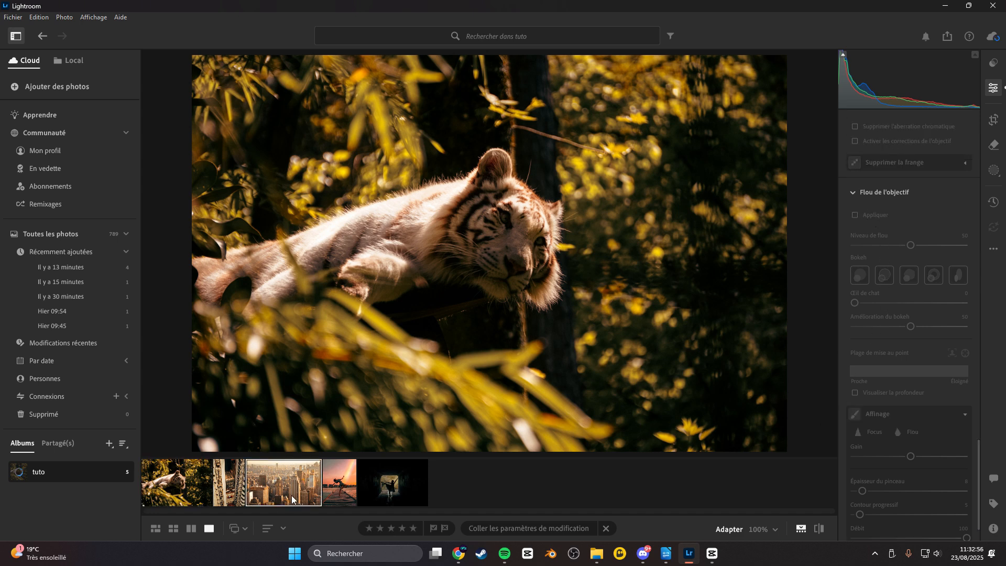
left_click(349, 495)
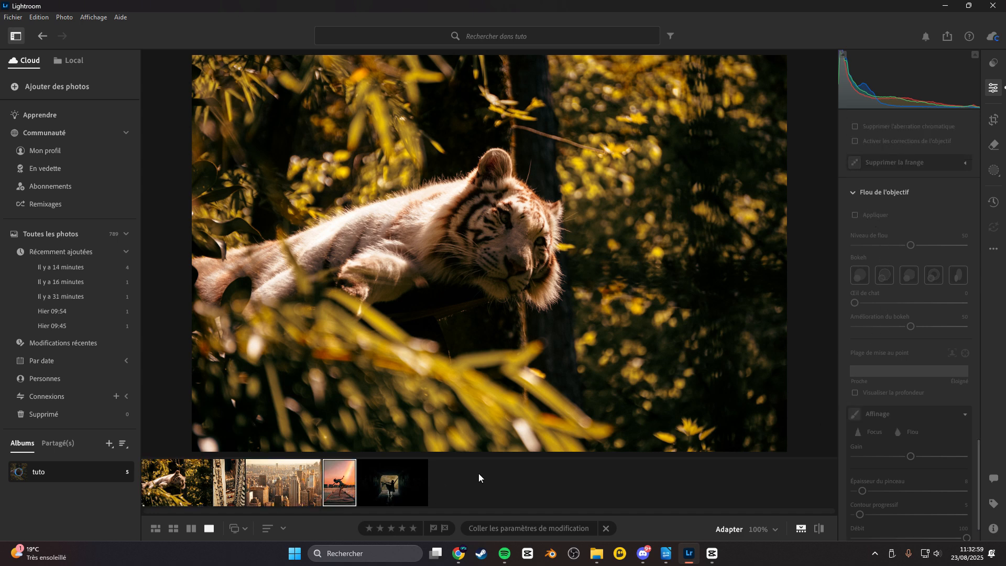
scroll(894, 262, "up", 12)
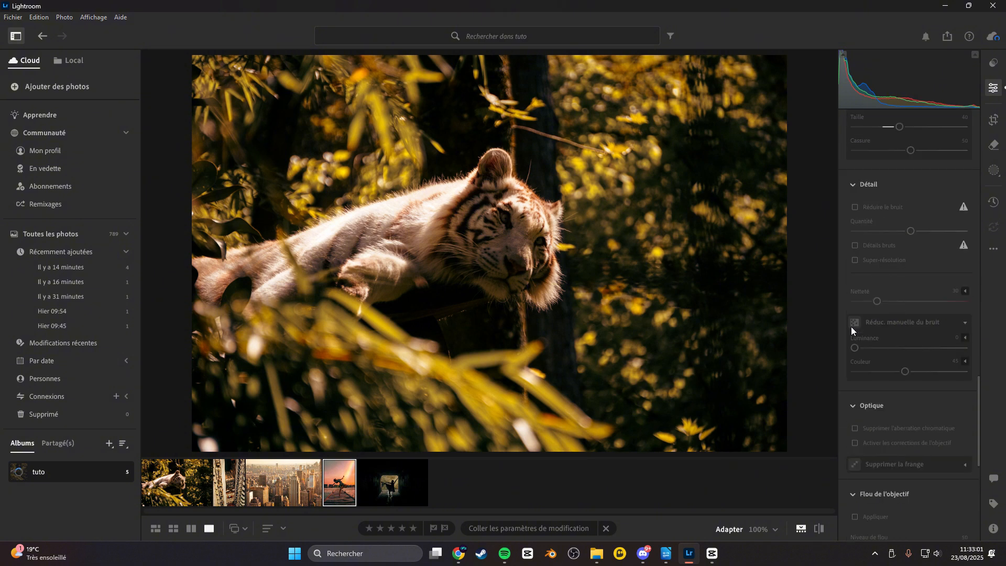